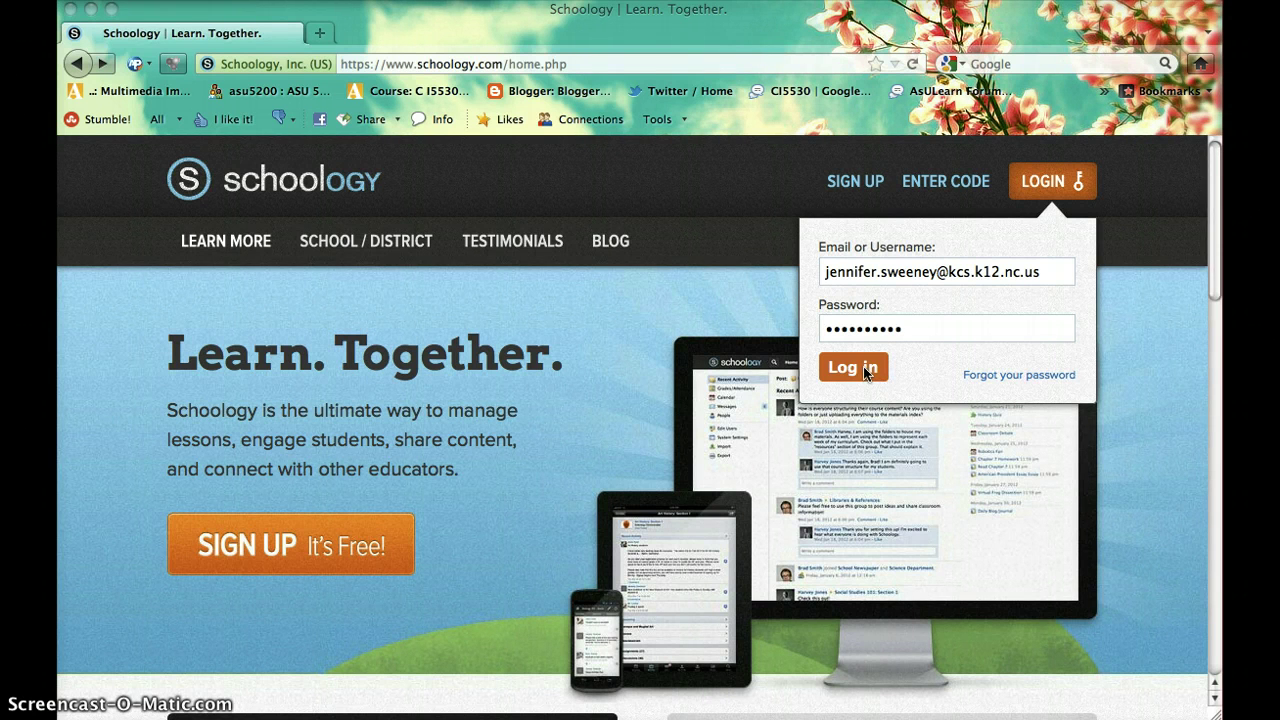
Step: Log in to the teacher account with the credentials already filled in and stay on its home page
{"action": "left_click", "coordinate": [866, 372]}
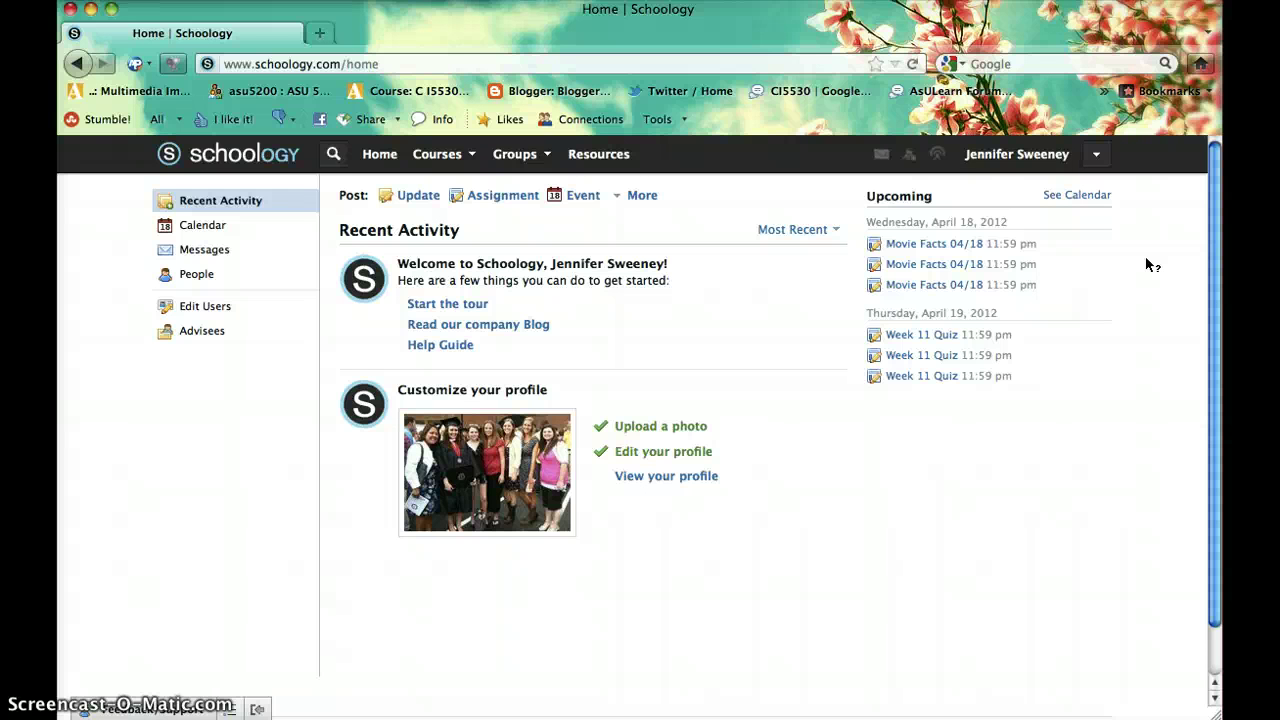
{"action": "left_click", "coordinate": [363, 160]}
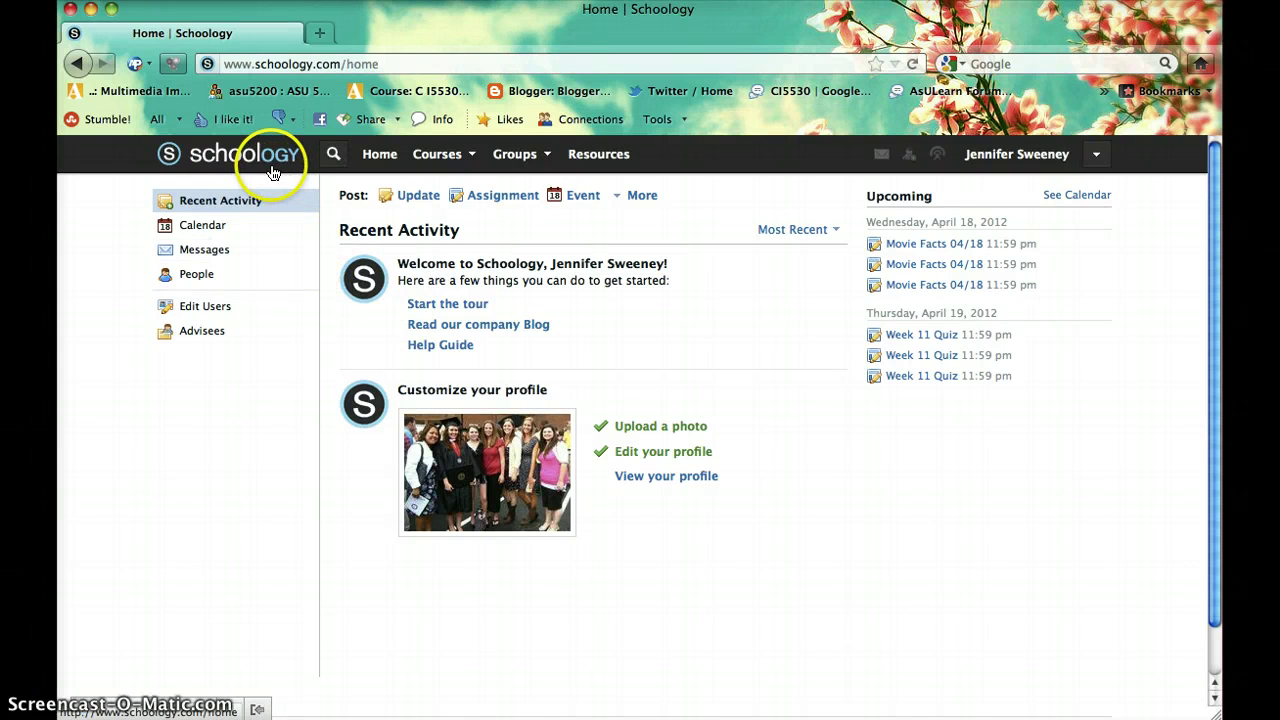
Step: Open the calendar and look through the assignments in the April 2012 month view
{"action": "left_click", "coordinate": [230, 227]}
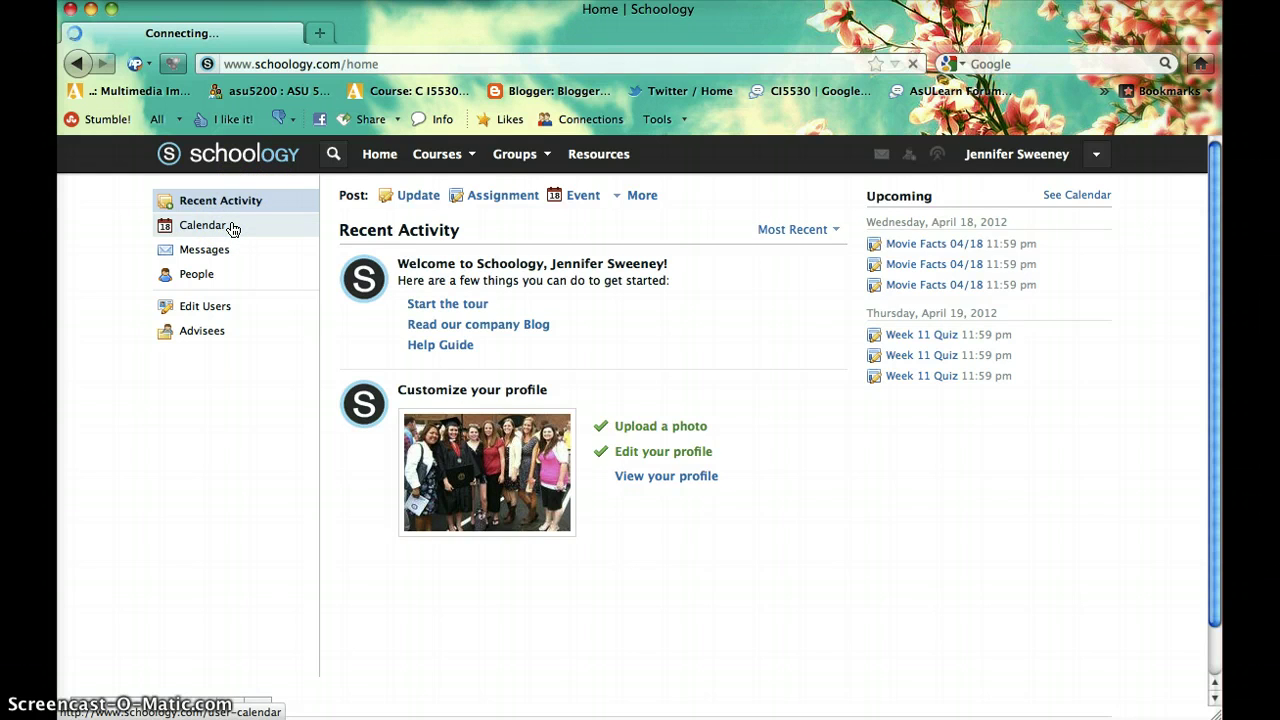
{"action": "left_click", "coordinate": [214, 230]}
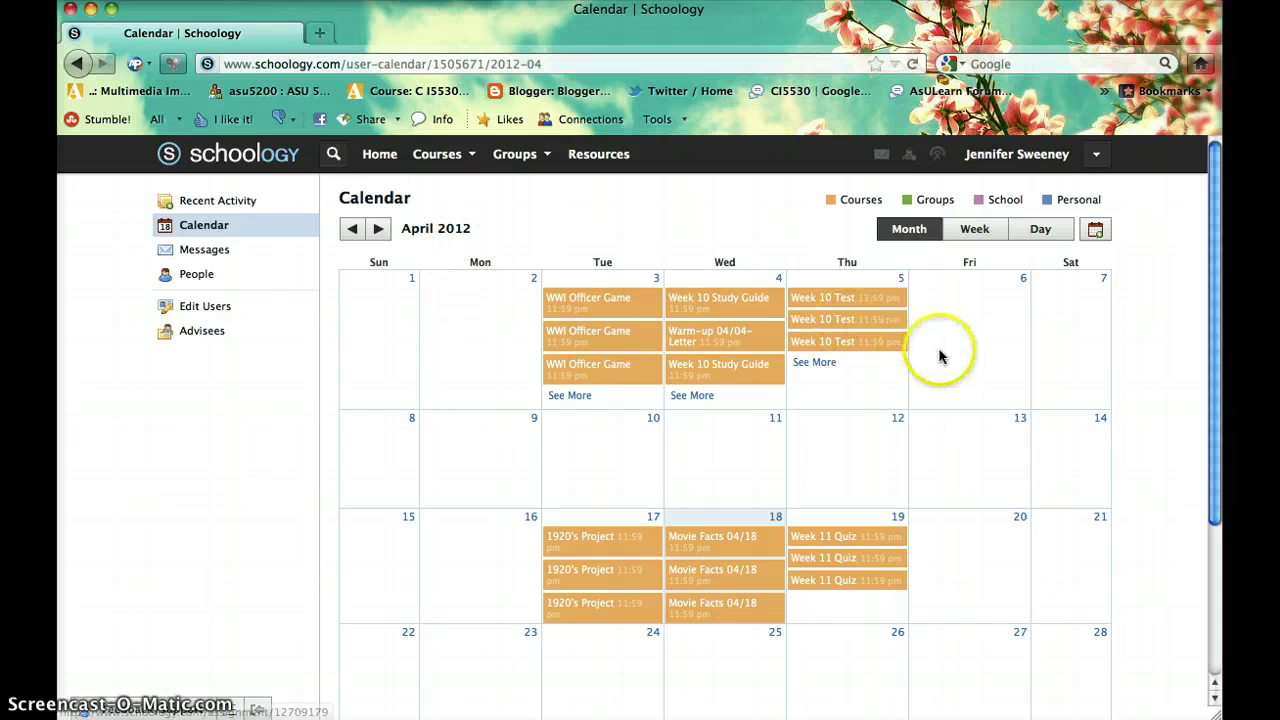
{"action": "scroll", "coordinate": [1148, 346], "scroll_direction": "down", "scroll_amount": 1}
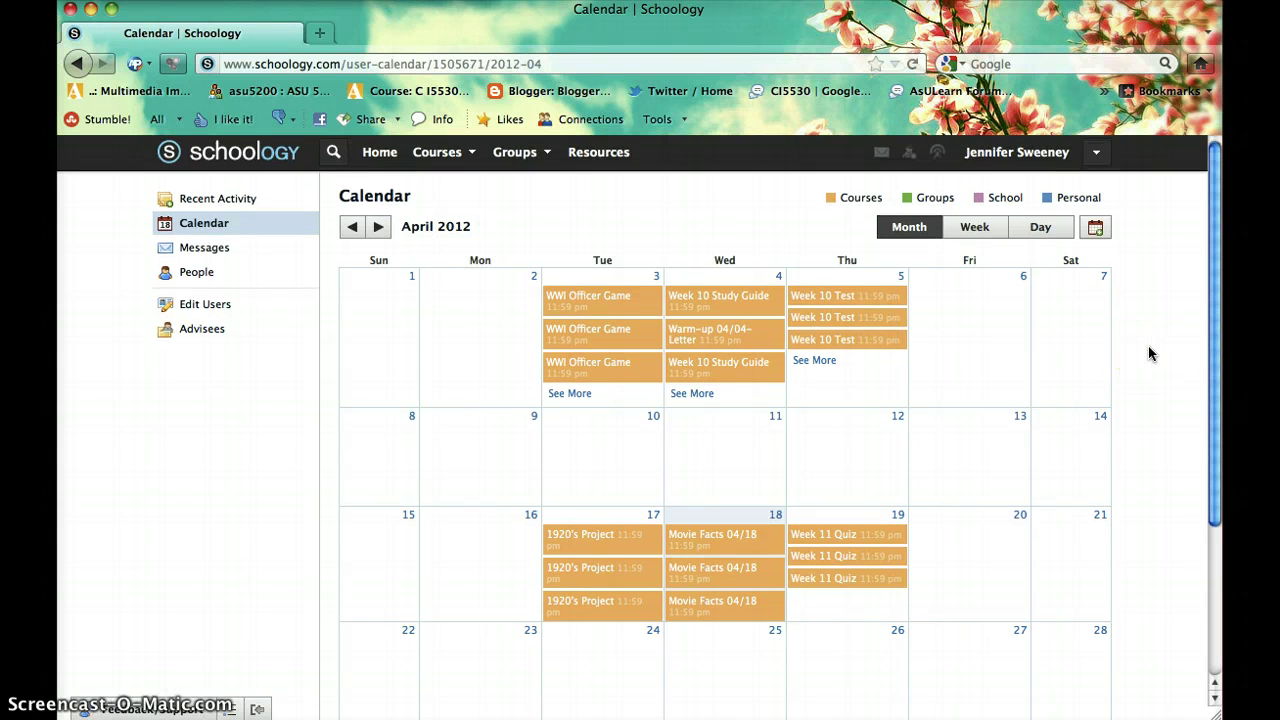
{"action": "scroll", "coordinate": [1148, 347], "scroll_direction": "down", "scroll_amount": 2}
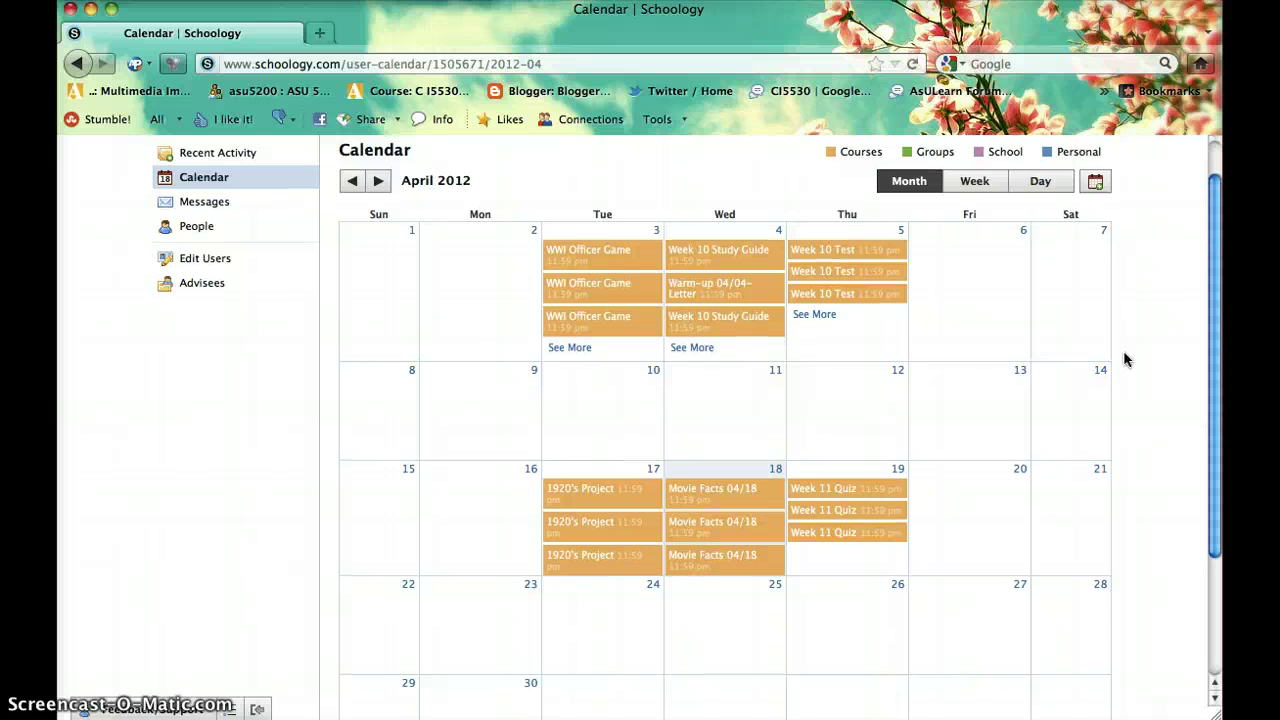
{"action": "scroll", "coordinate": [1124, 360], "scroll_direction": "up", "scroll_amount": 2}
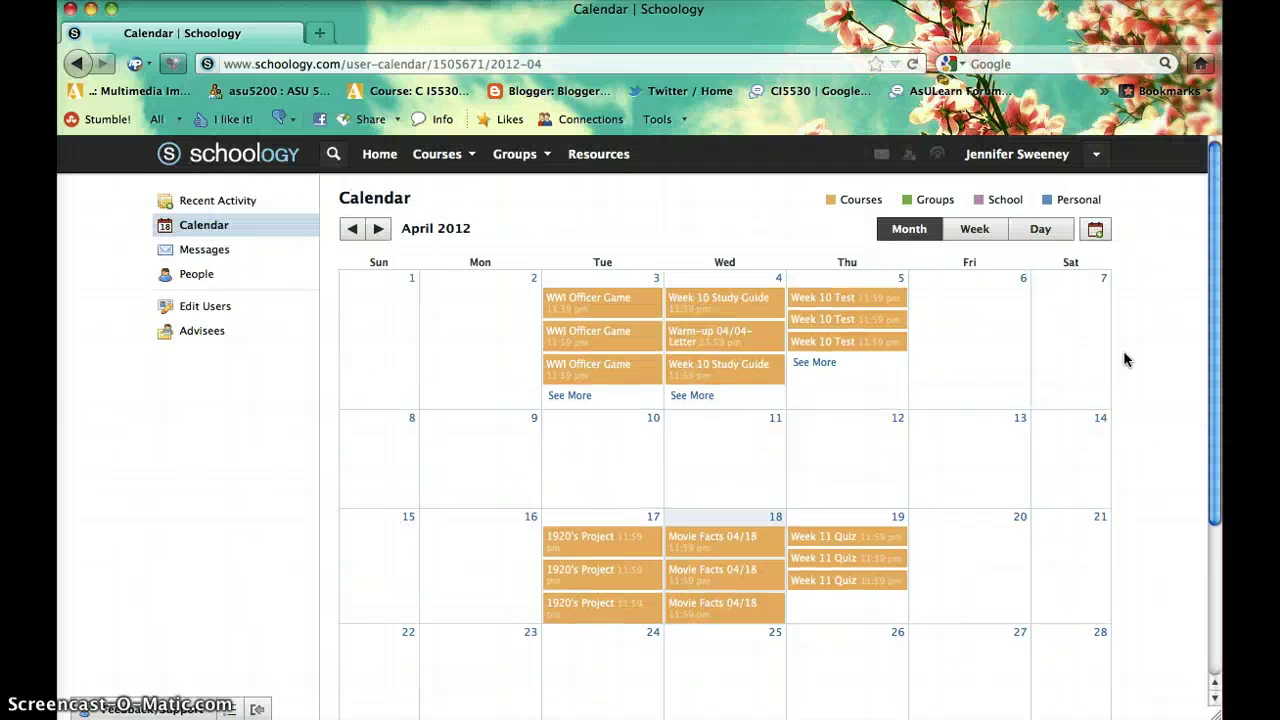
Step: View the message inbox and the school directory of people
{"action": "left_click", "coordinate": [209, 258]}
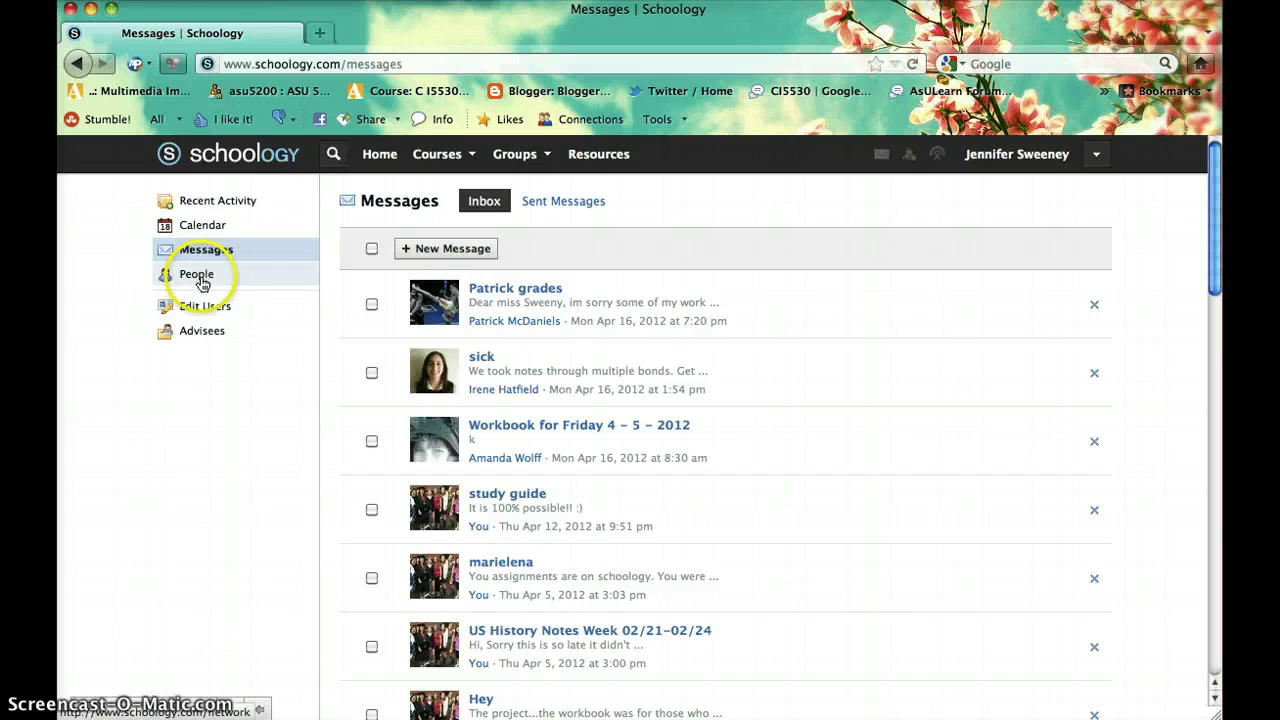
{"action": "left_click", "coordinate": [199, 278]}
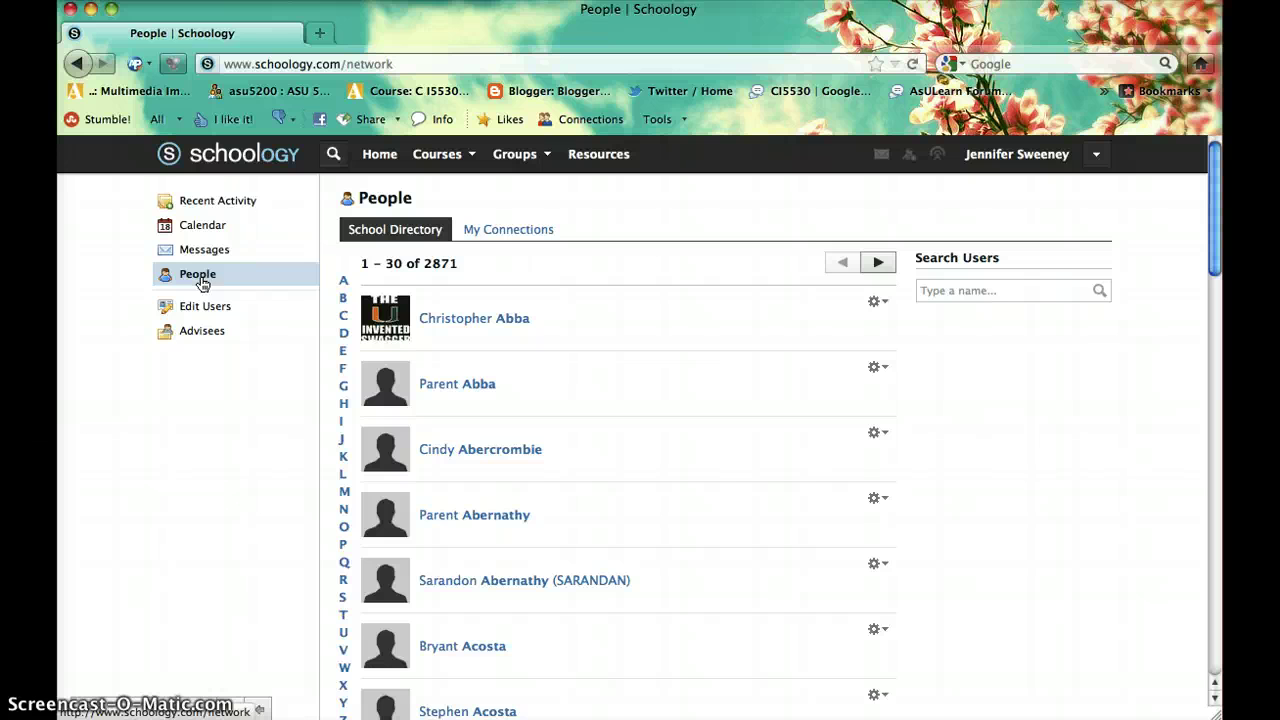
Step: View the list for editing users and return to the home page
{"action": "left_click", "coordinate": [203, 308]}
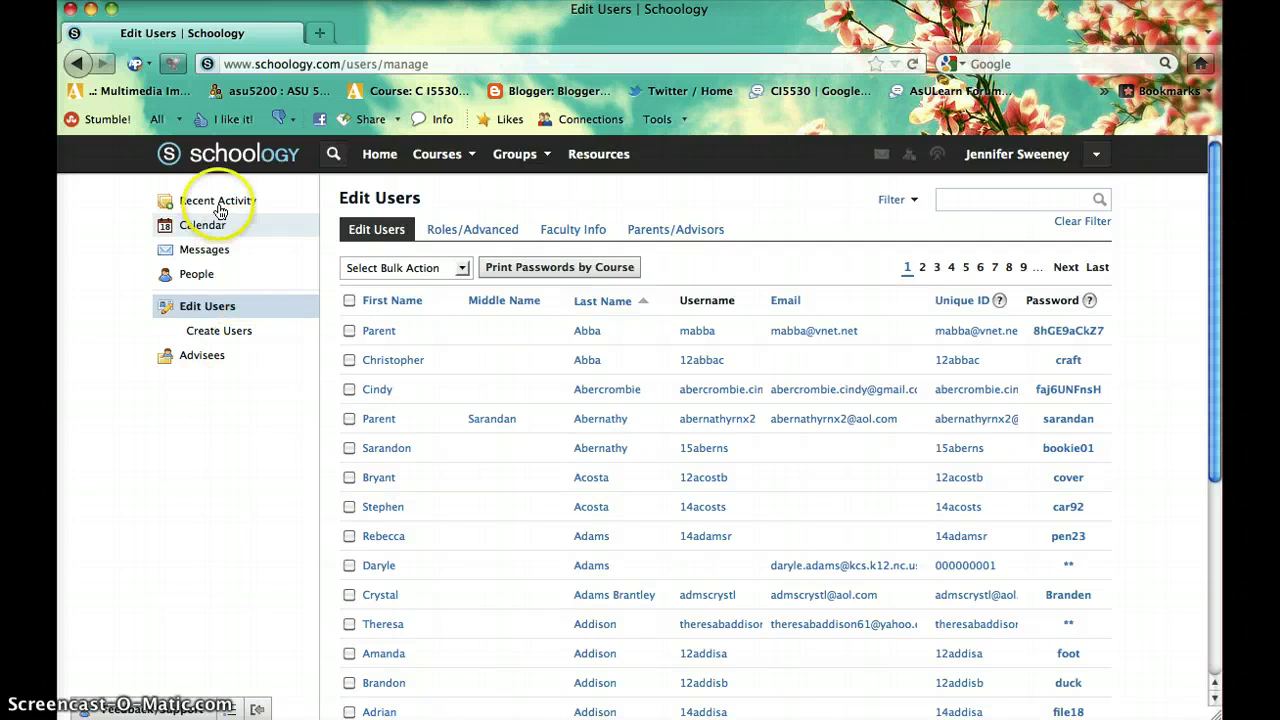
{"action": "left_click", "coordinate": [262, 158]}
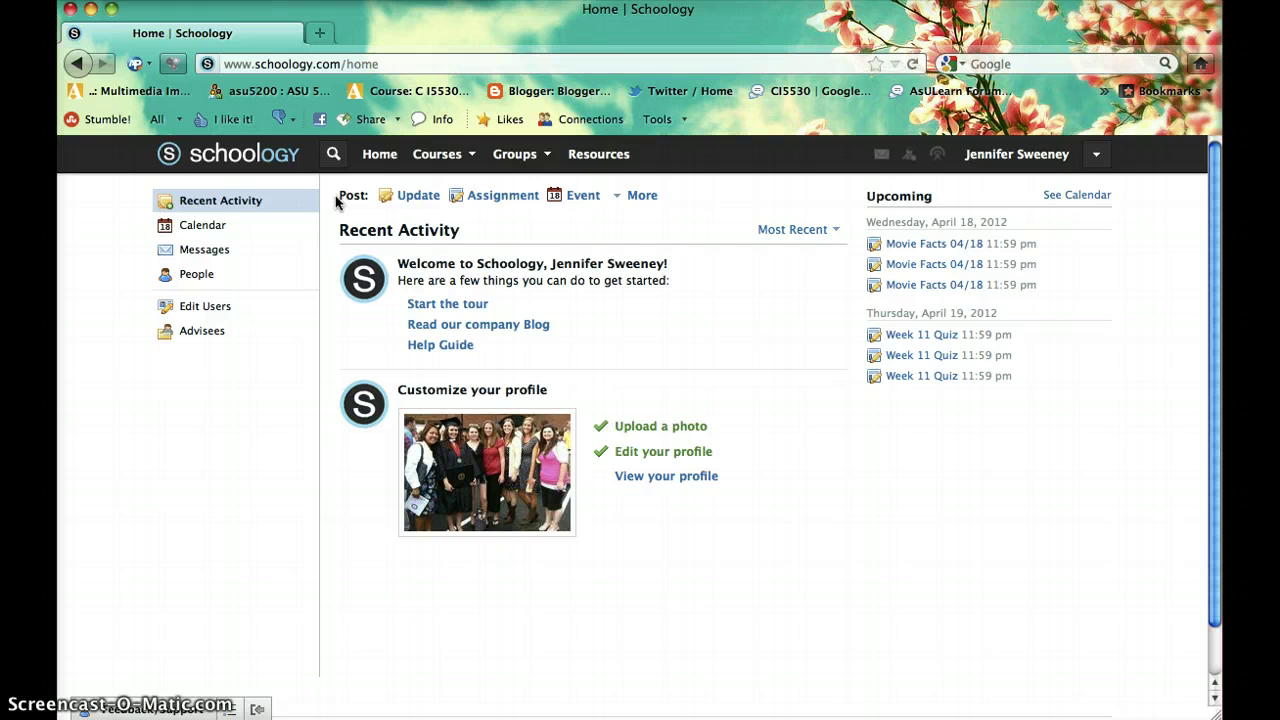
Step: Look at the form for posting an update and close it without posting
{"action": "left_click", "coordinate": [419, 199]}
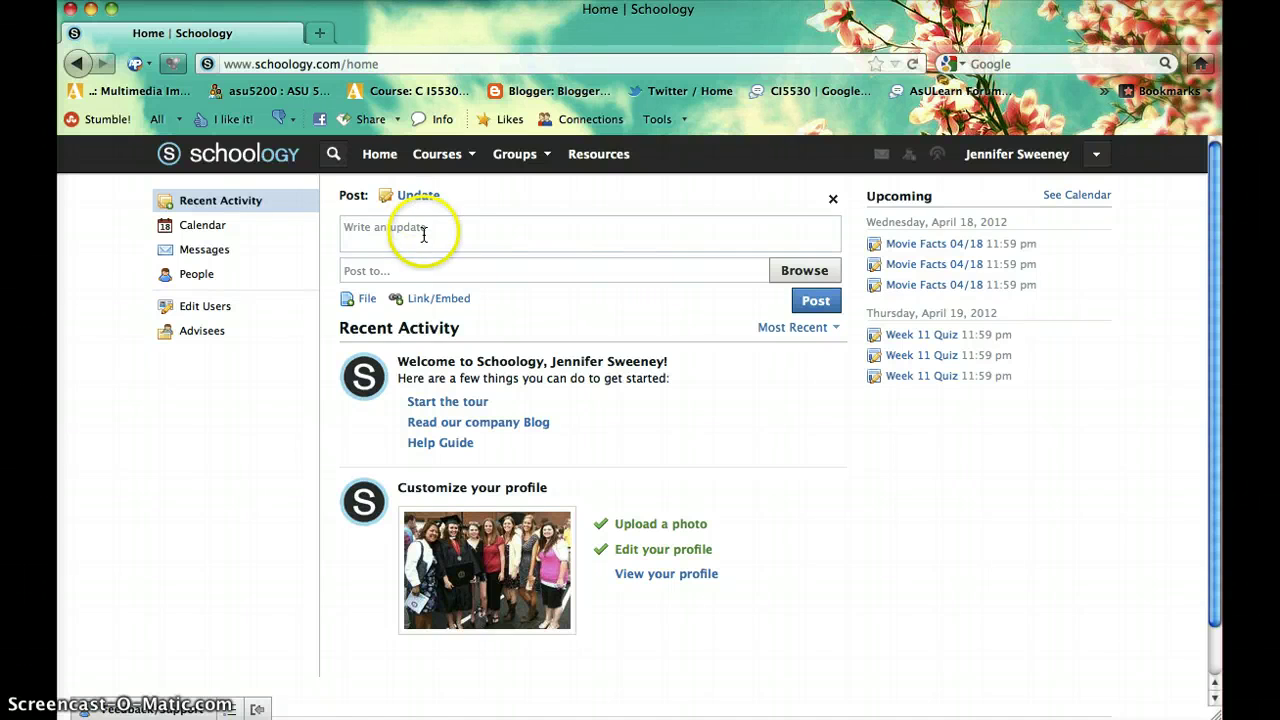
{"action": "left_click", "coordinate": [832, 199]}
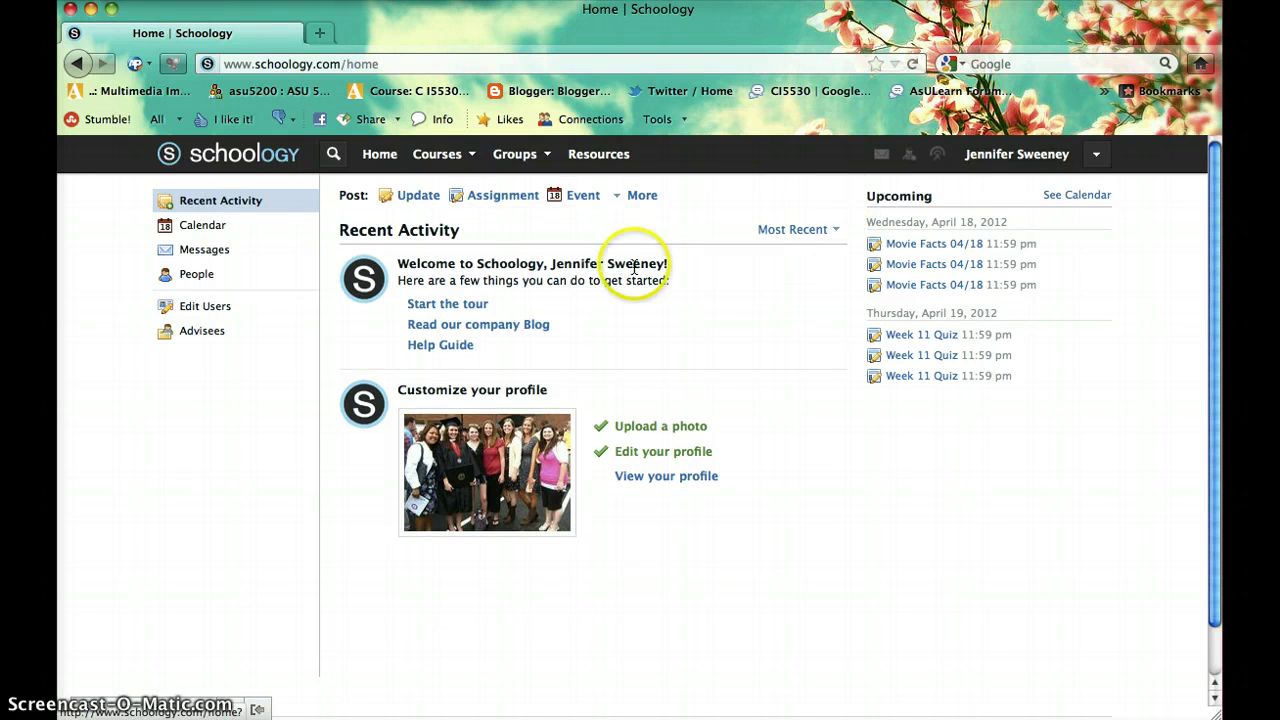
Step: Start an assignment post, try addressing it to the 1st Block US History course, and discard it
{"action": "left_click", "coordinate": [493, 197]}
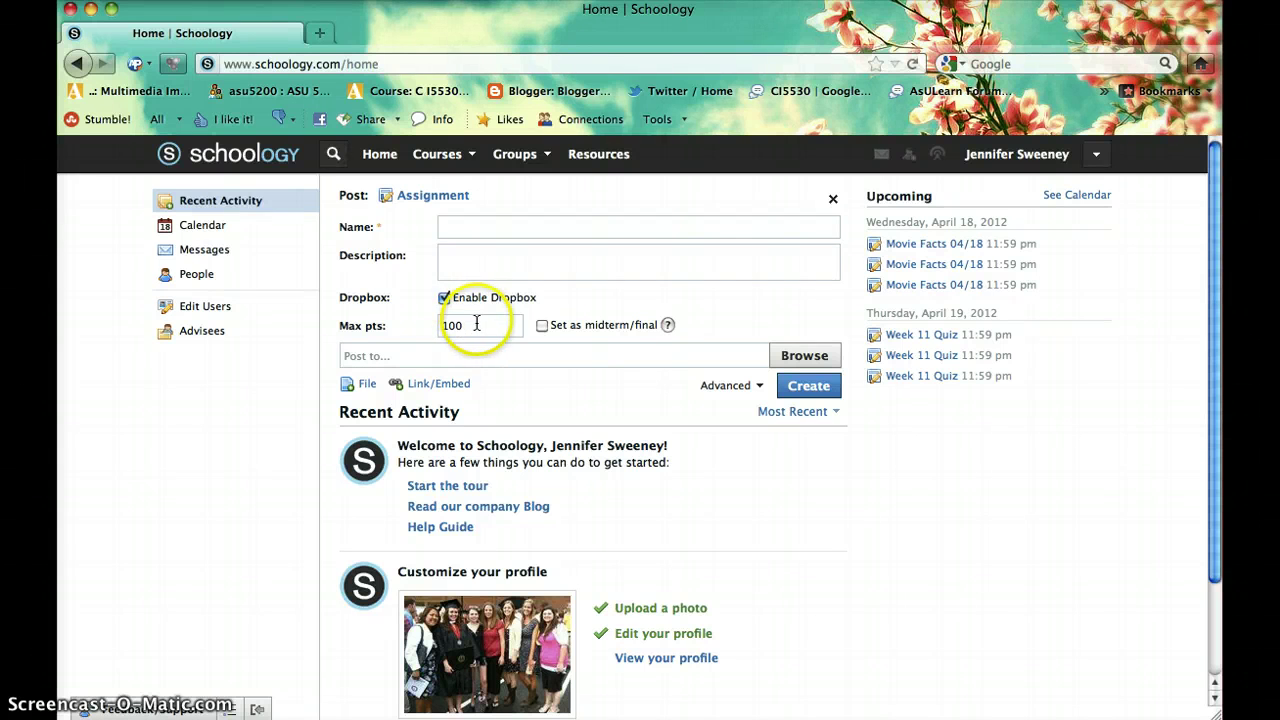
{"action": "left_click", "coordinate": [479, 325]}
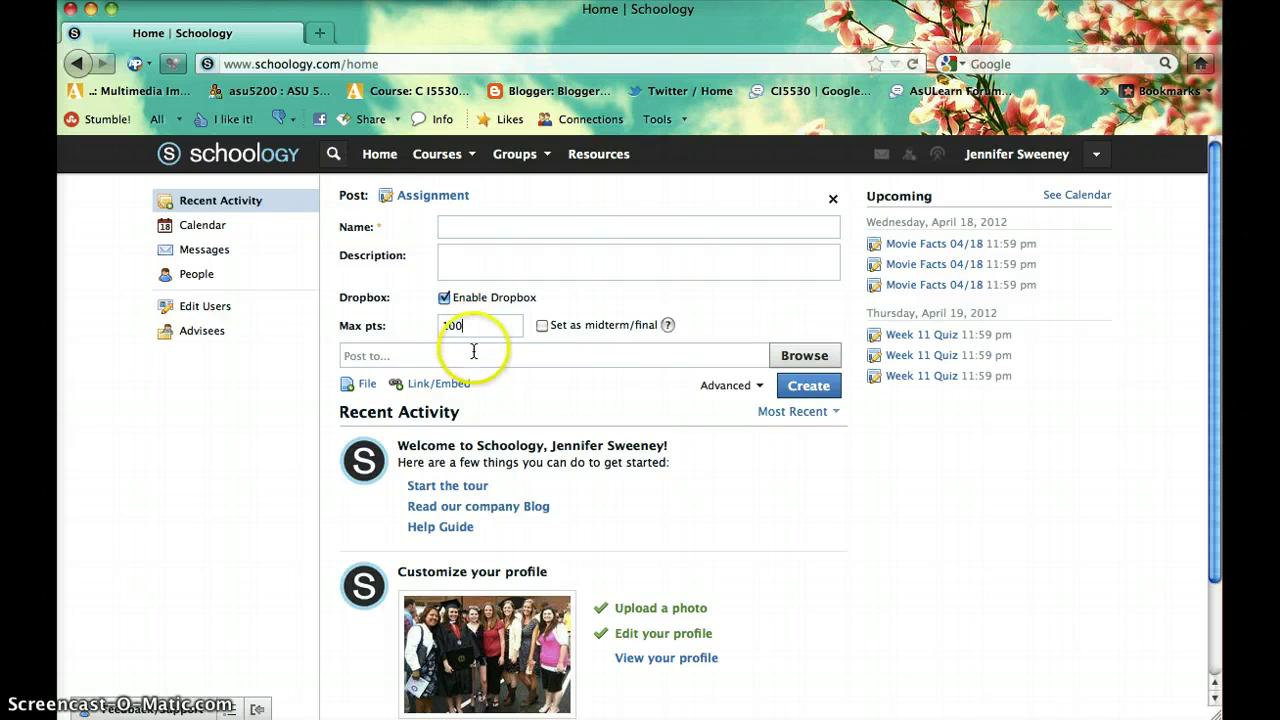
{"action": "left_click", "coordinate": [473, 357]}
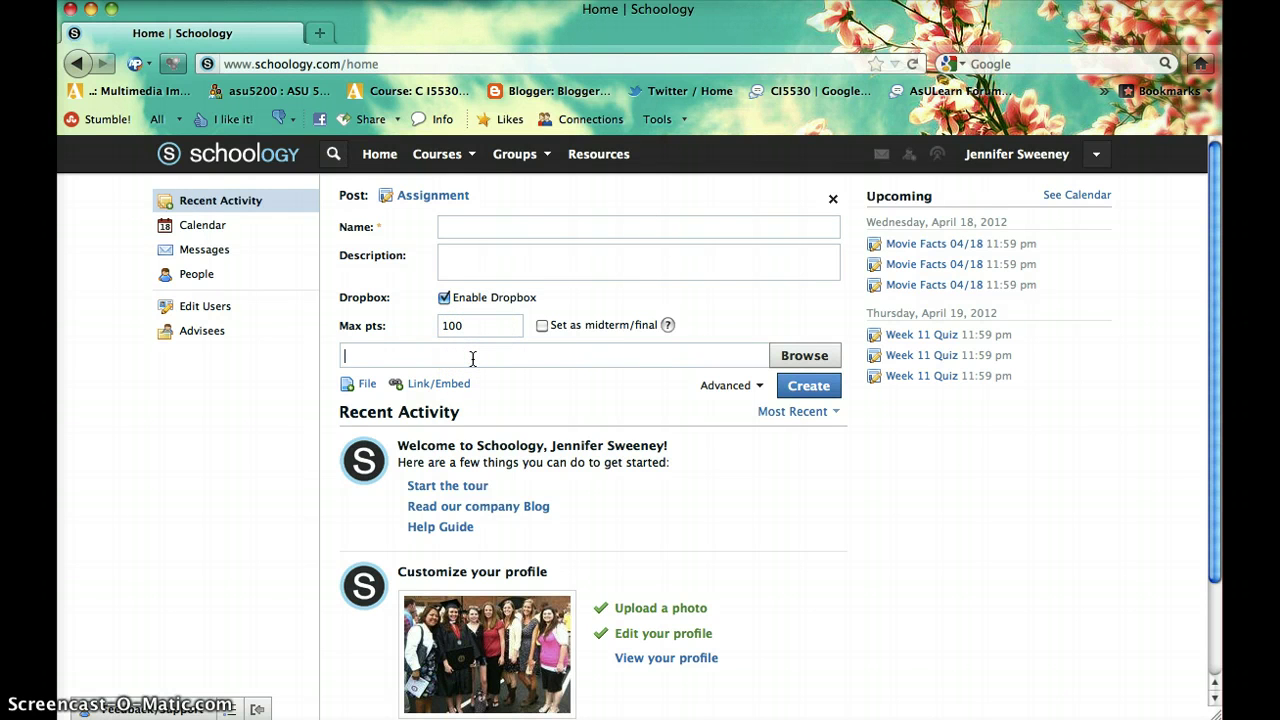
{"action": "type", "text": "1"}
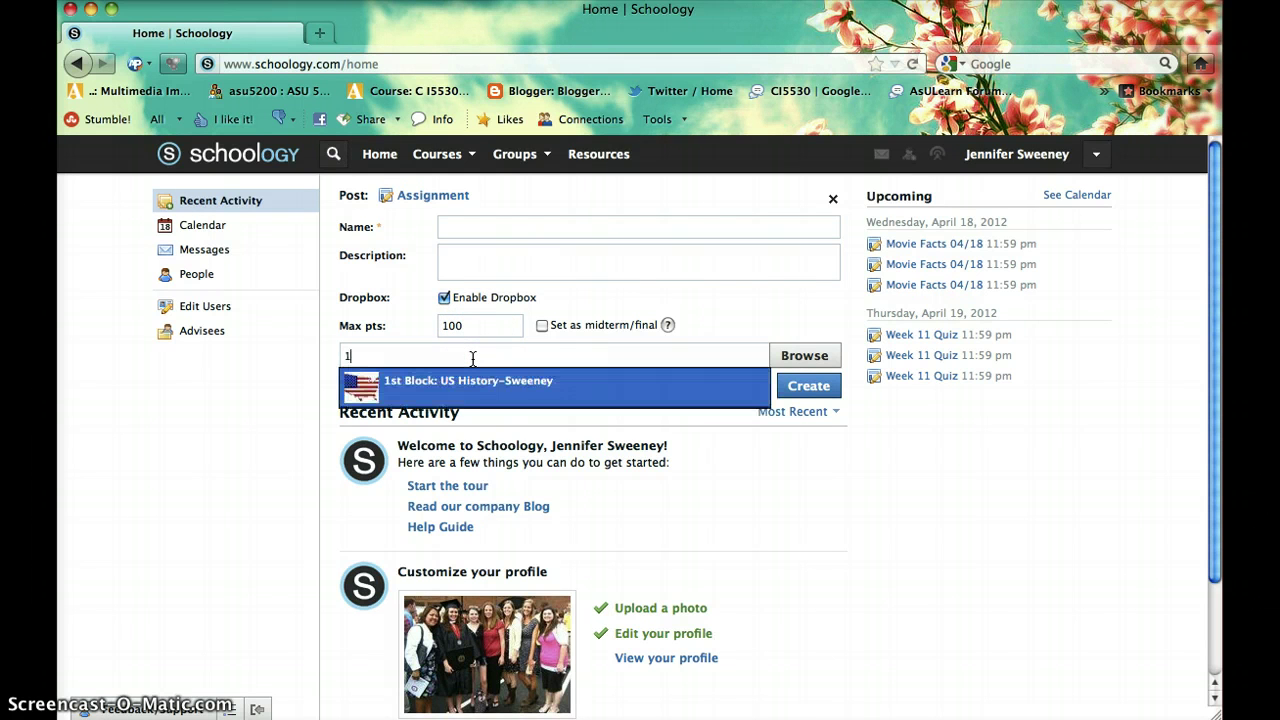
{"action": "left_click", "coordinate": [462, 382]}
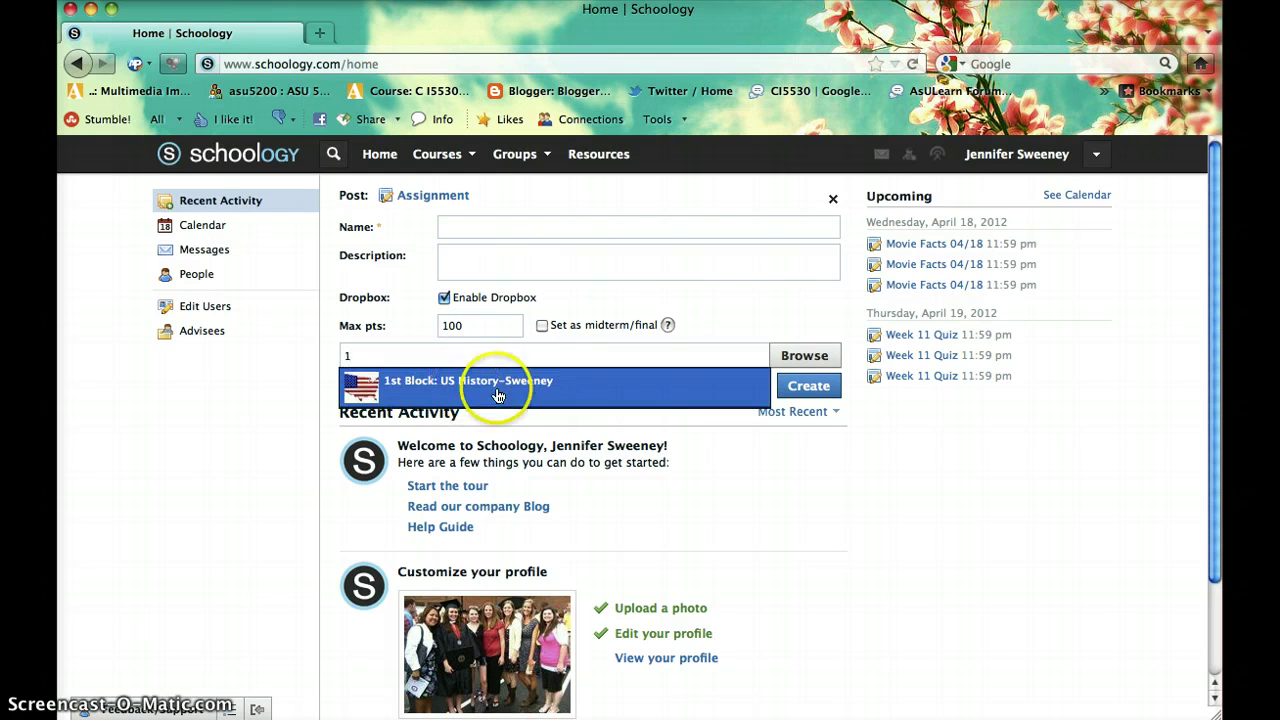
{"action": "left_click", "coordinate": [364, 385]}
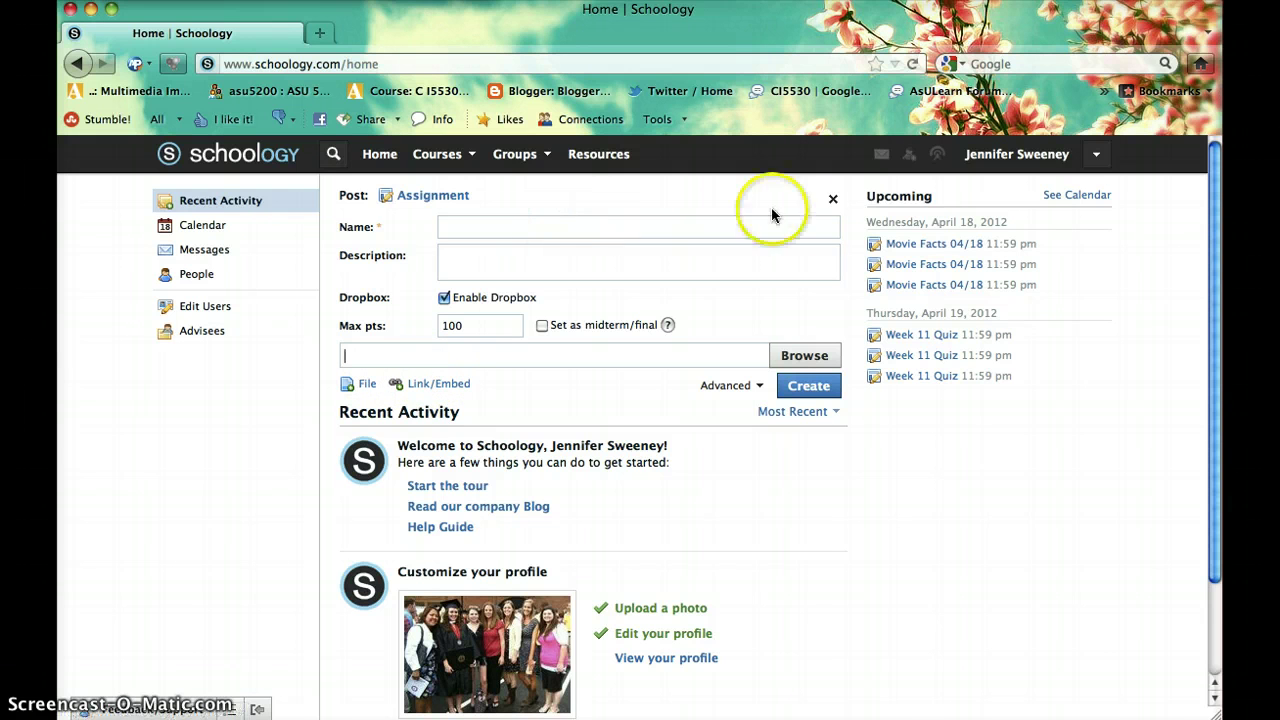
{"action": "left_click", "coordinate": [833, 201]}
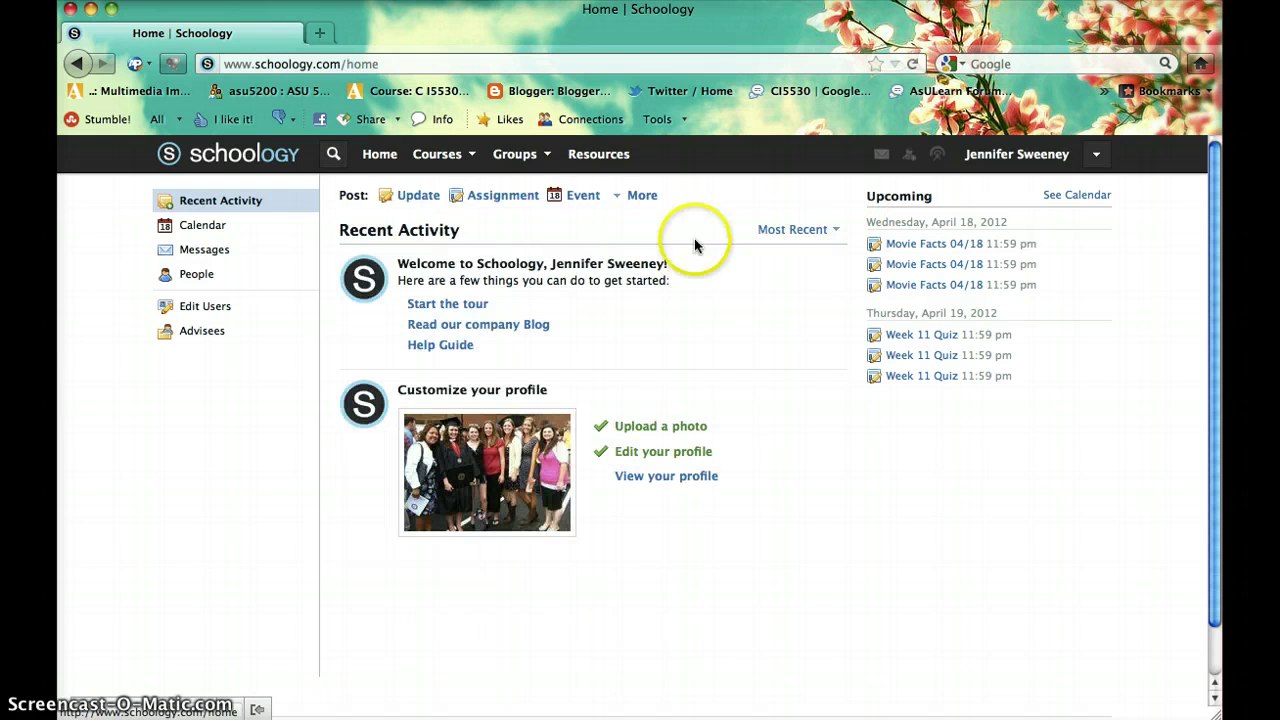
Step: Look at the event post form and the additional post types, closing both without creating anything
{"action": "left_click", "coordinate": [580, 197]}
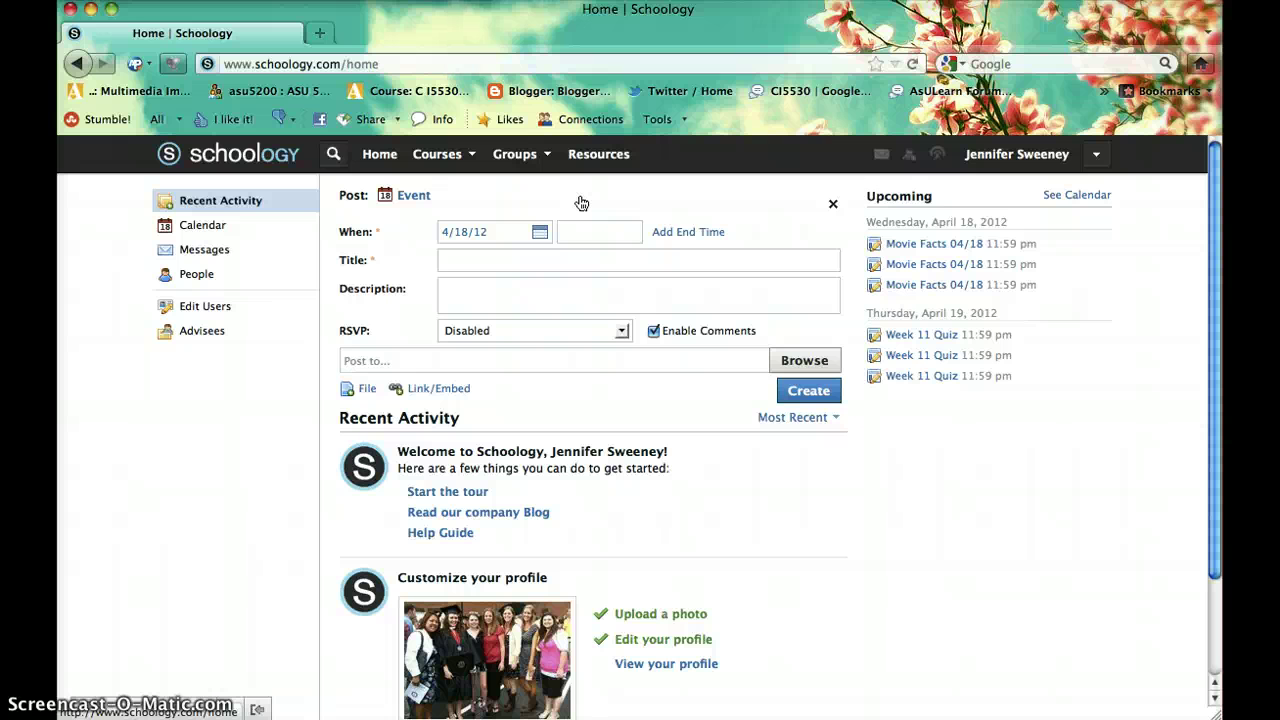
{"action": "left_click", "coordinate": [833, 206]}
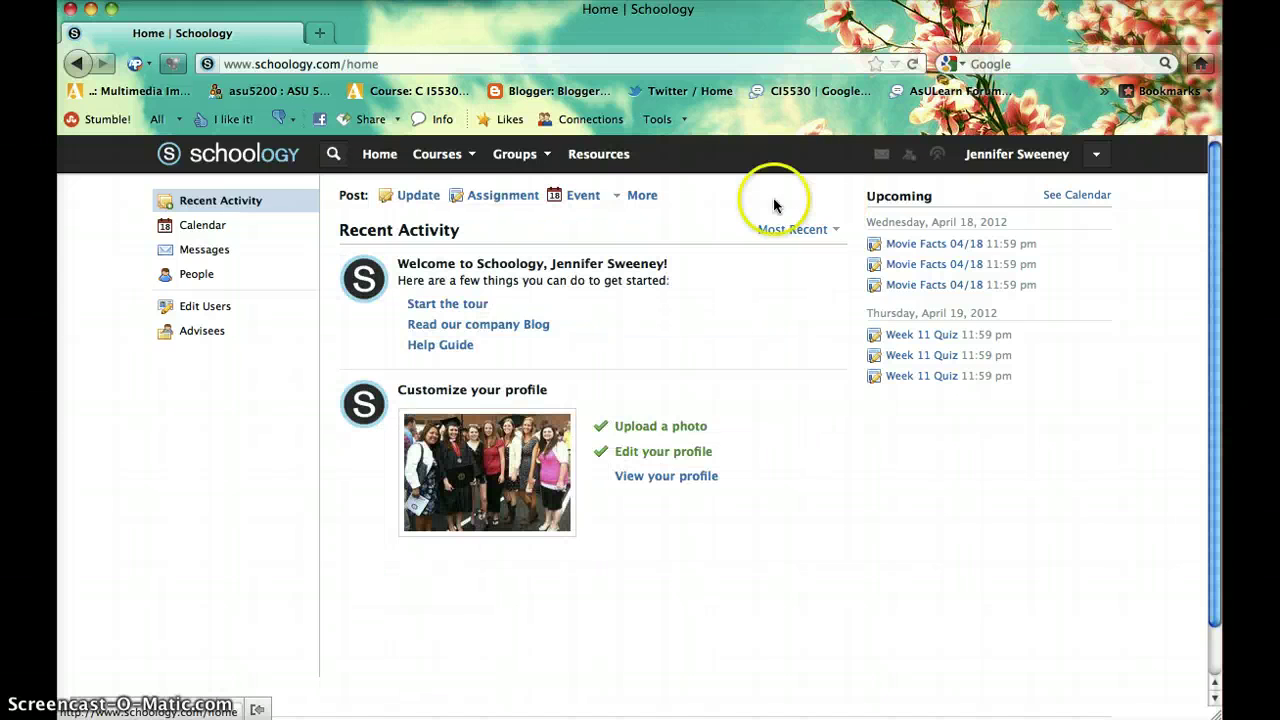
{"action": "left_click", "coordinate": [618, 199]}
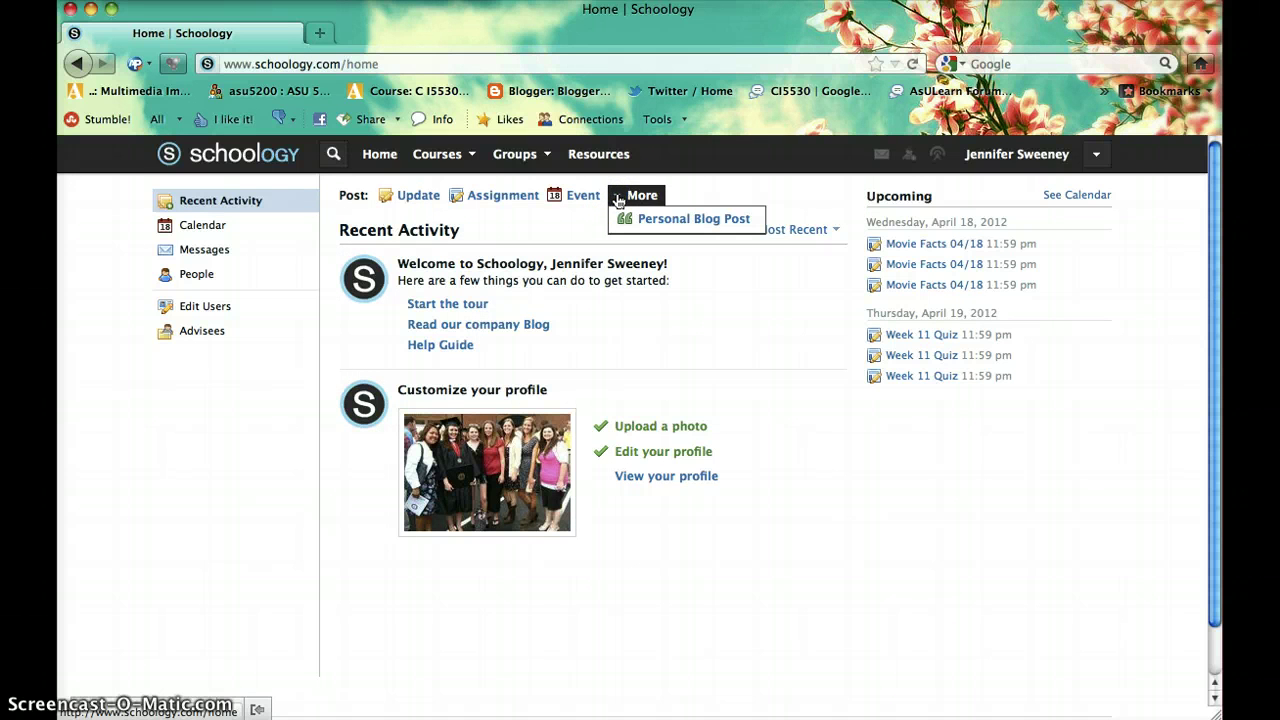
{"action": "left_click", "coordinate": [693, 188]}
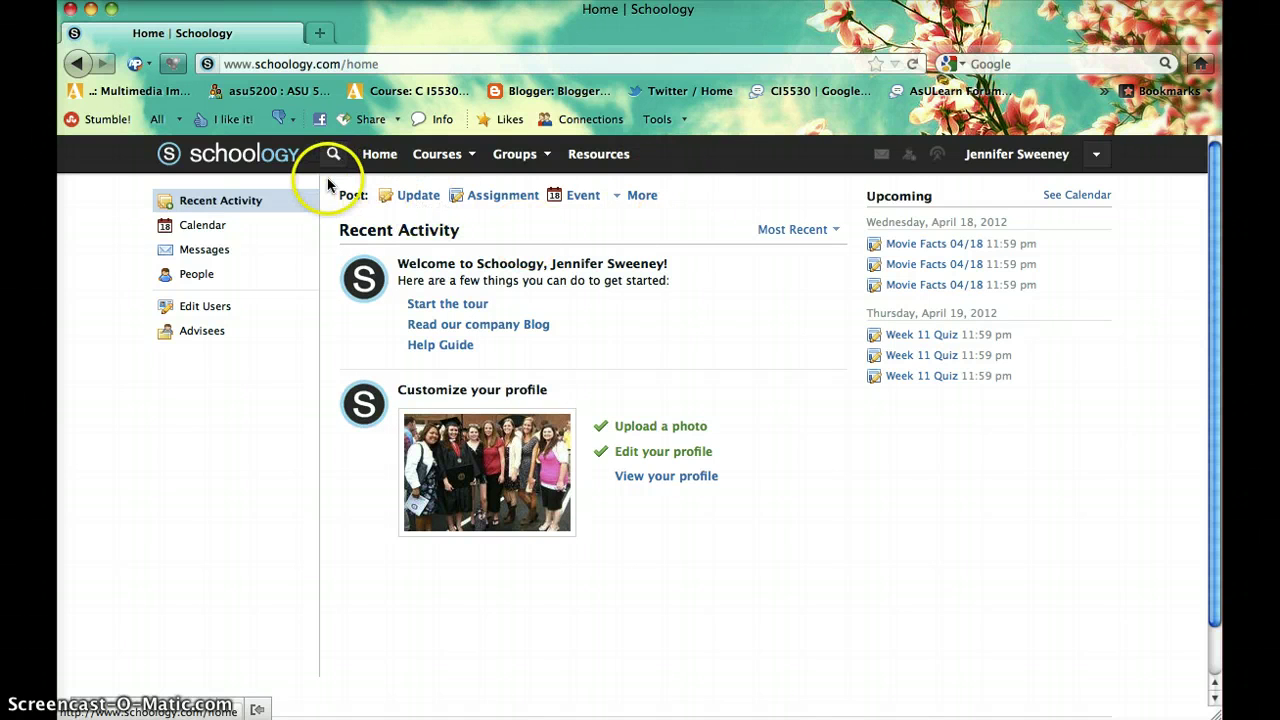
Step: View the full list of current courses and the past courses, returning to the home page
{"action": "left_click", "coordinate": [440, 154]}
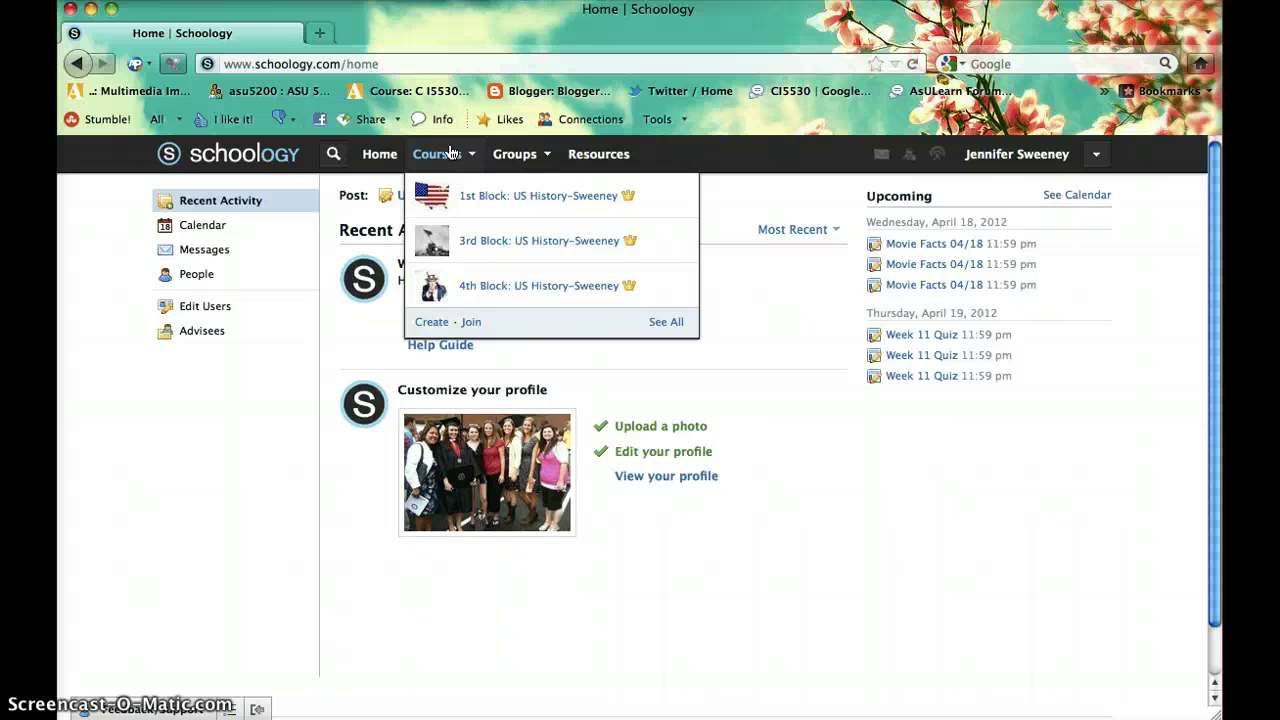
{"action": "left_click", "coordinate": [664, 323]}
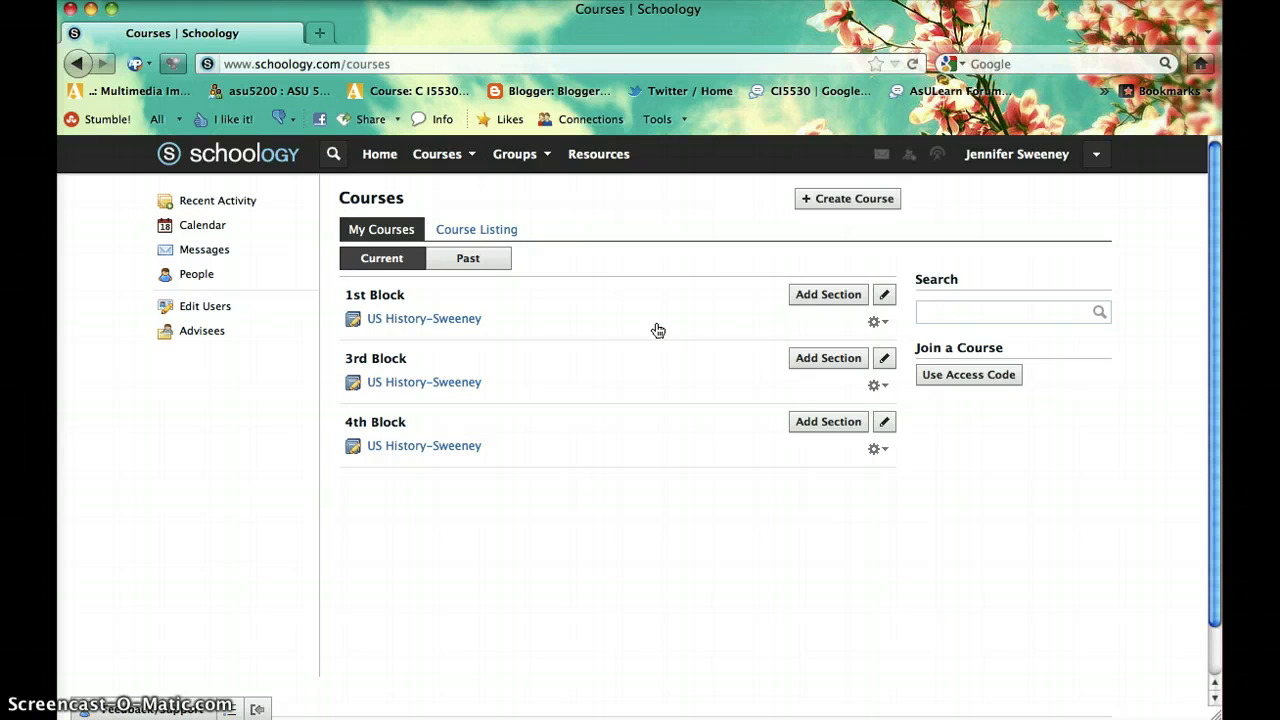
{"action": "left_click", "coordinate": [457, 264]}
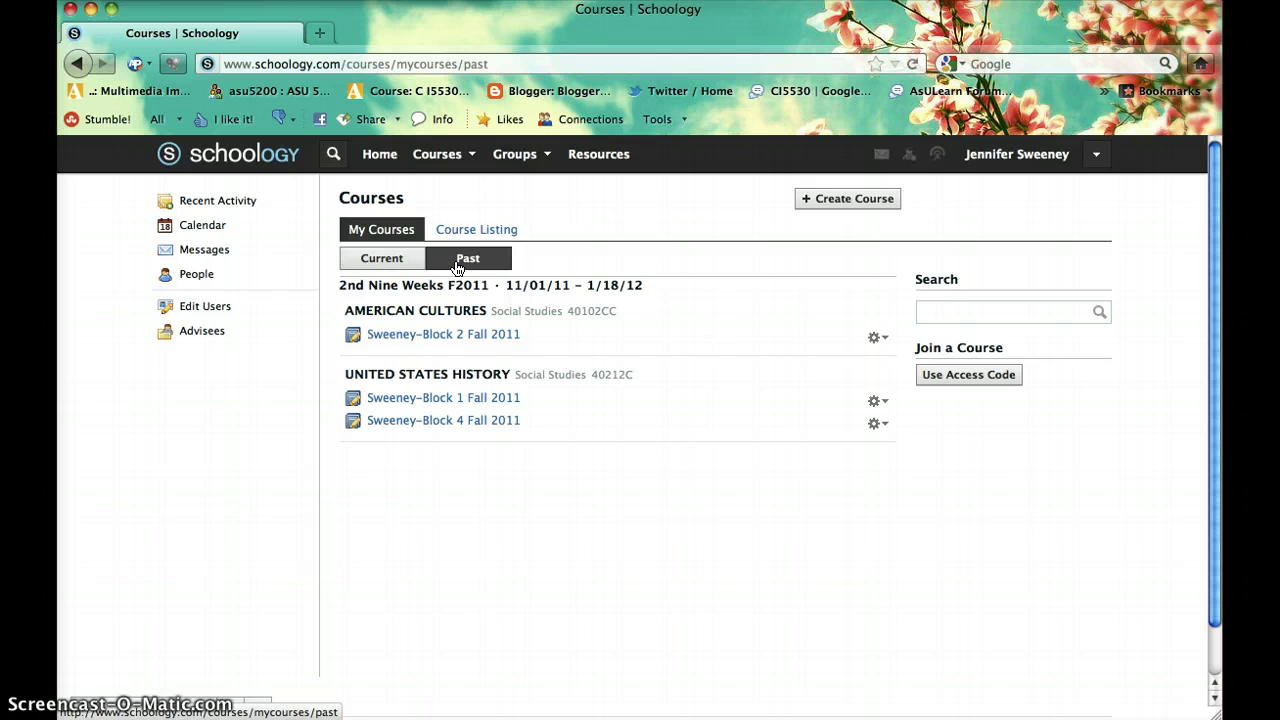
{"action": "left_click", "coordinate": [268, 160]}
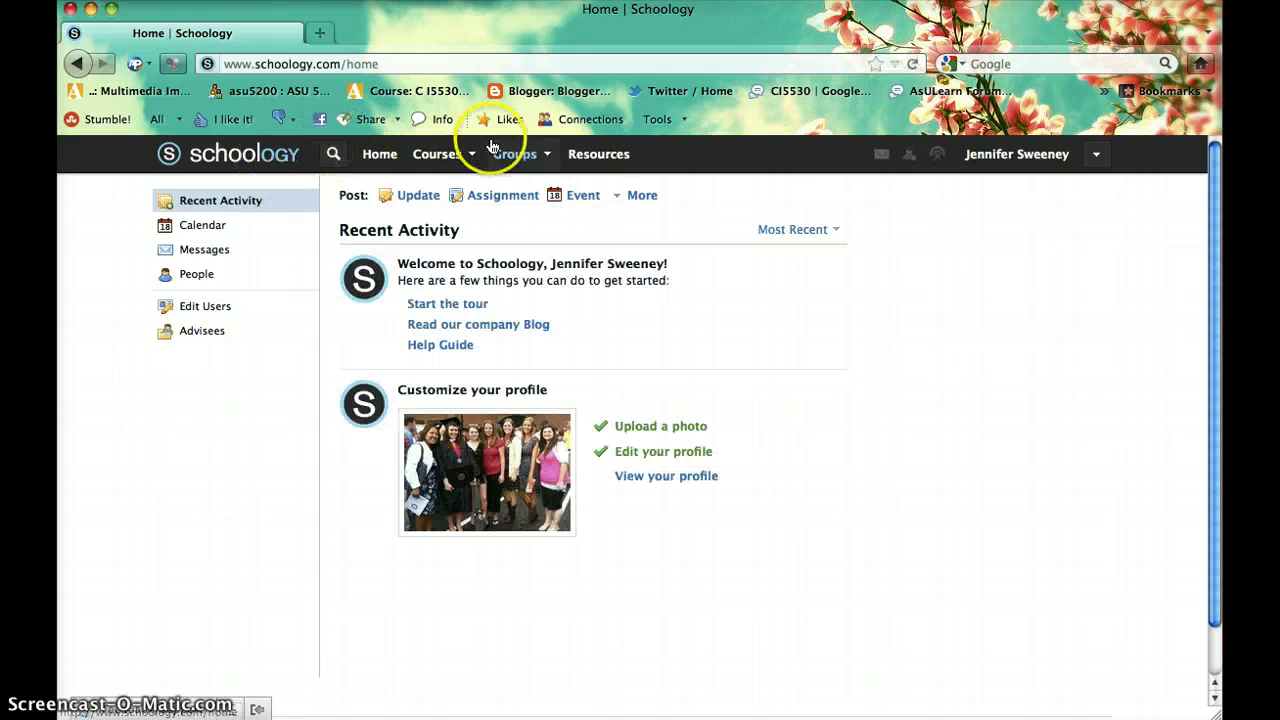
Step: Look at the groups options and the personal resources collection, returning to the home page
{"action": "left_click", "coordinate": [527, 167]}
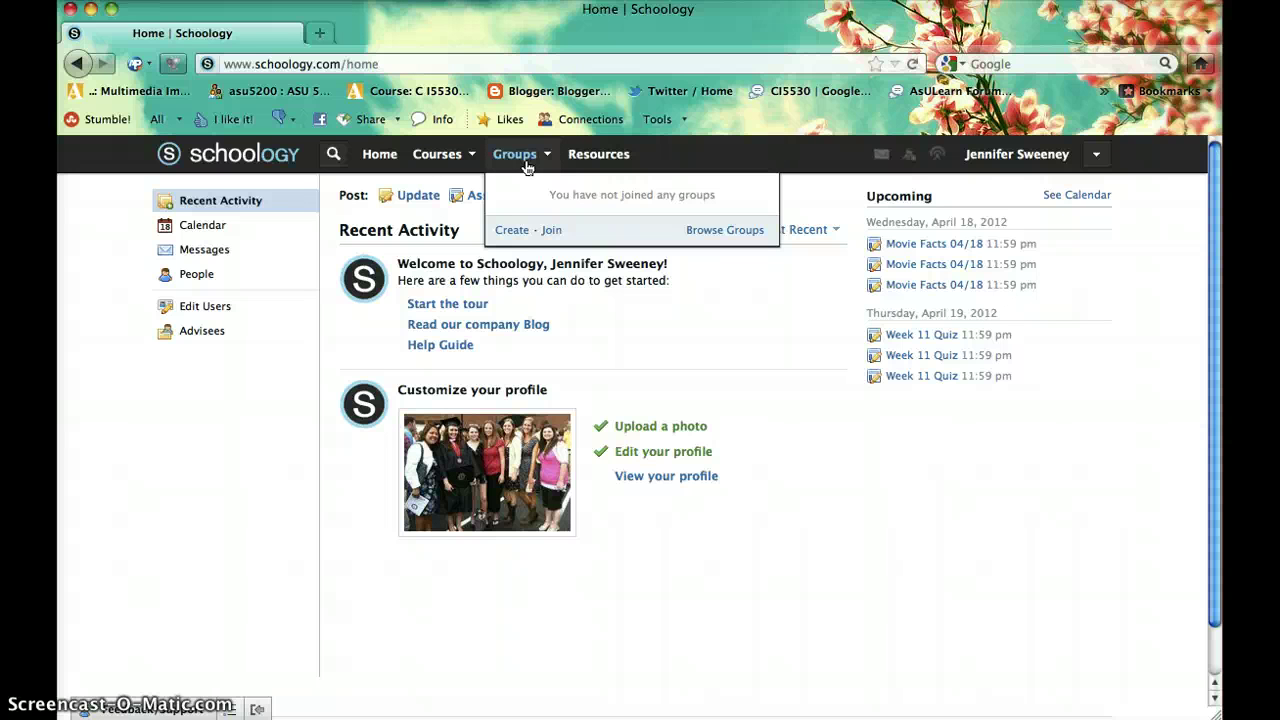
{"action": "left_click", "coordinate": [605, 158]}
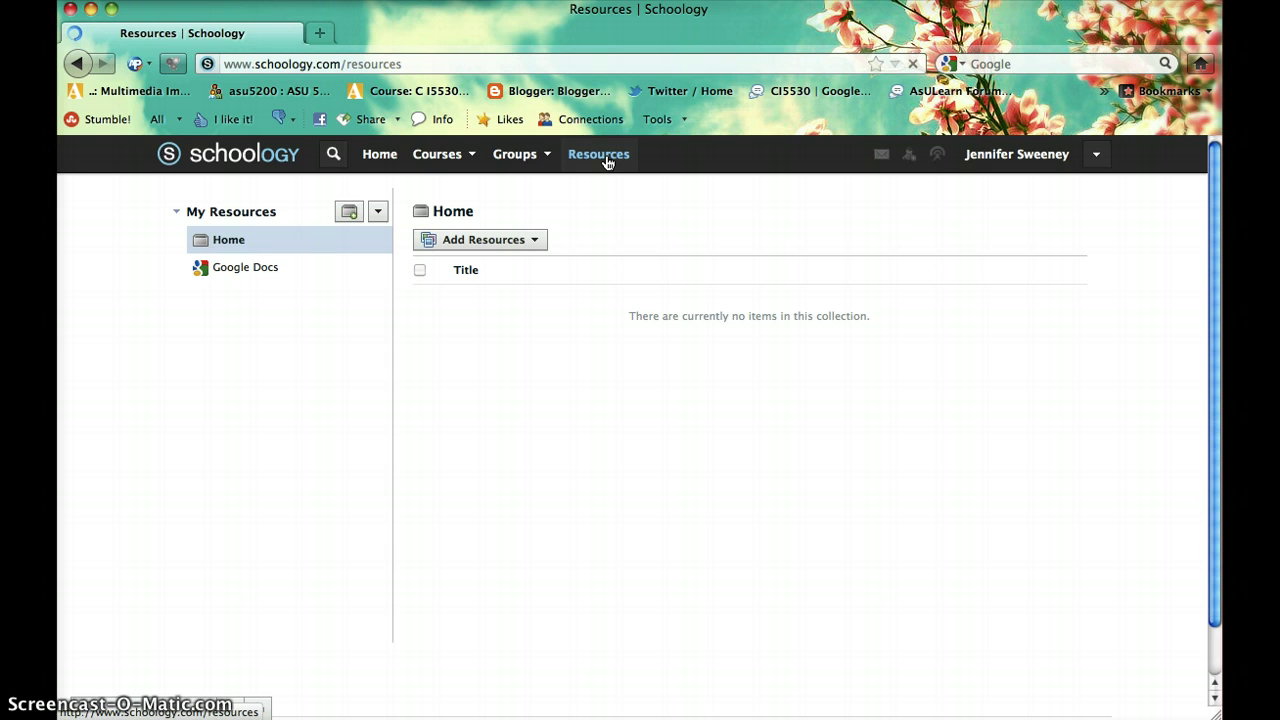
{"action": "left_click", "coordinate": [217, 151]}
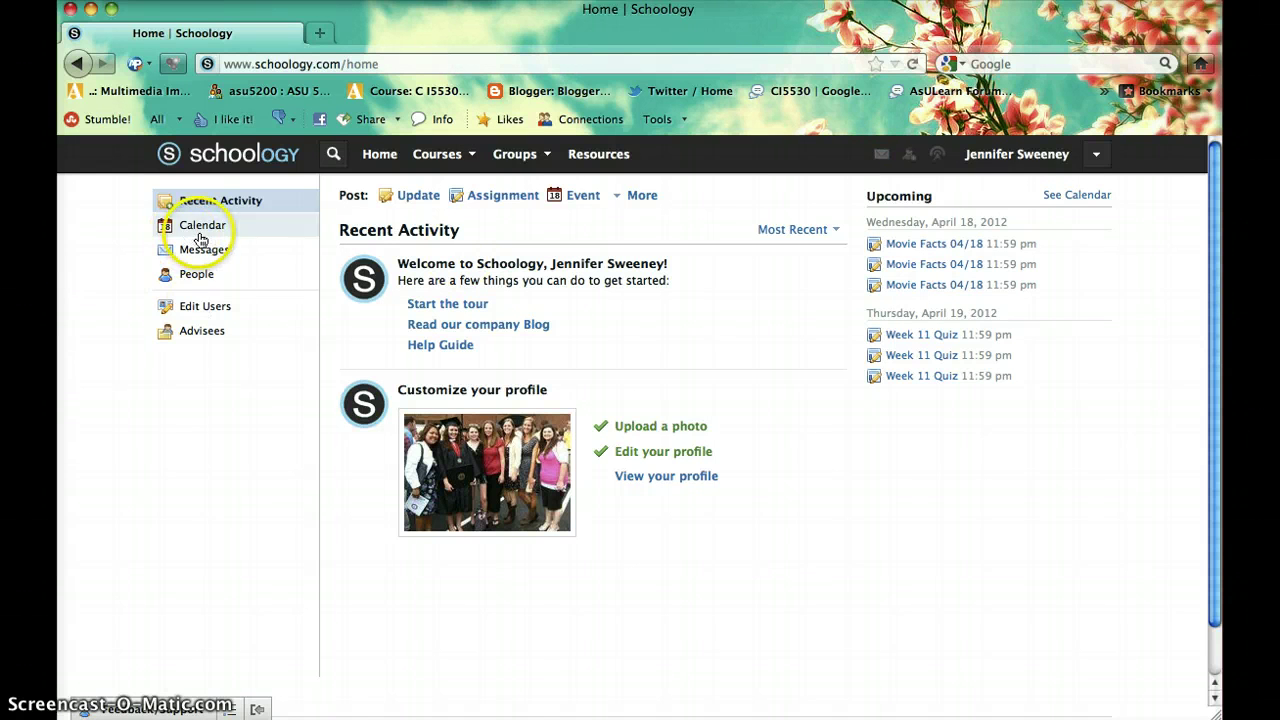
Step: Check the recent messages, pending requests and notifications without leaving the home page
{"action": "left_click", "coordinate": [877, 156]}
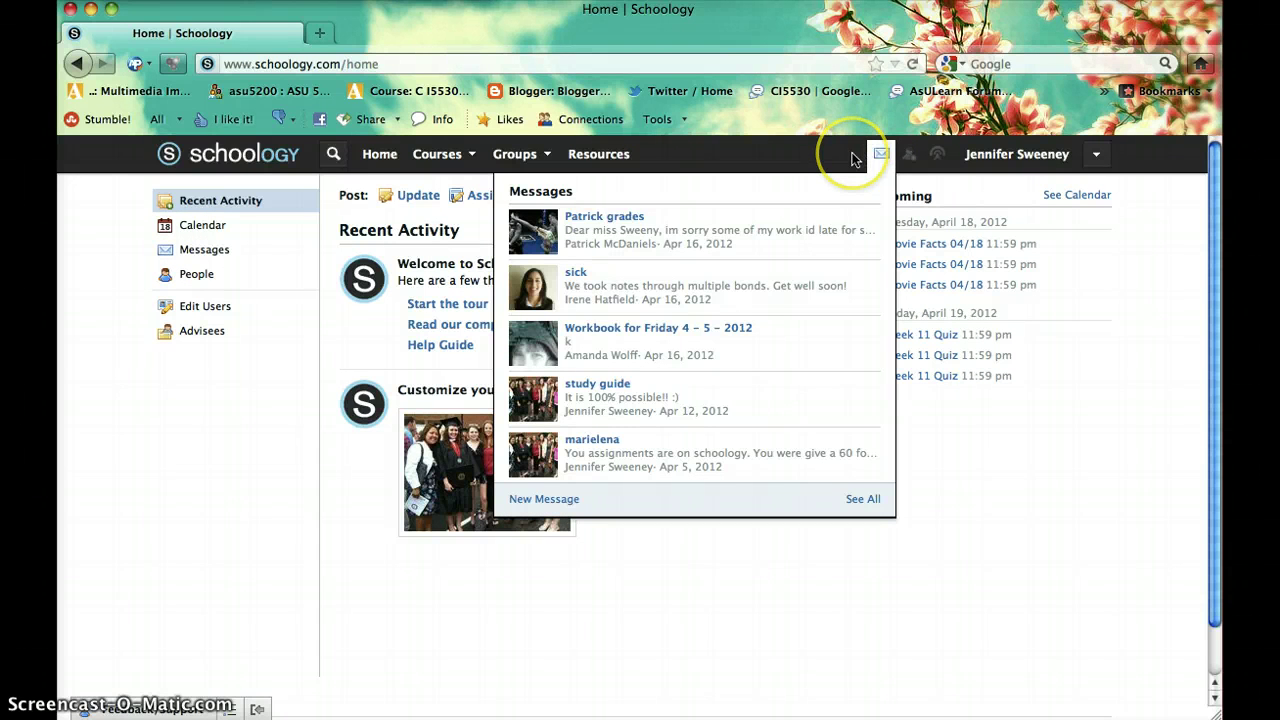
{"action": "left_click", "coordinate": [852, 160]}
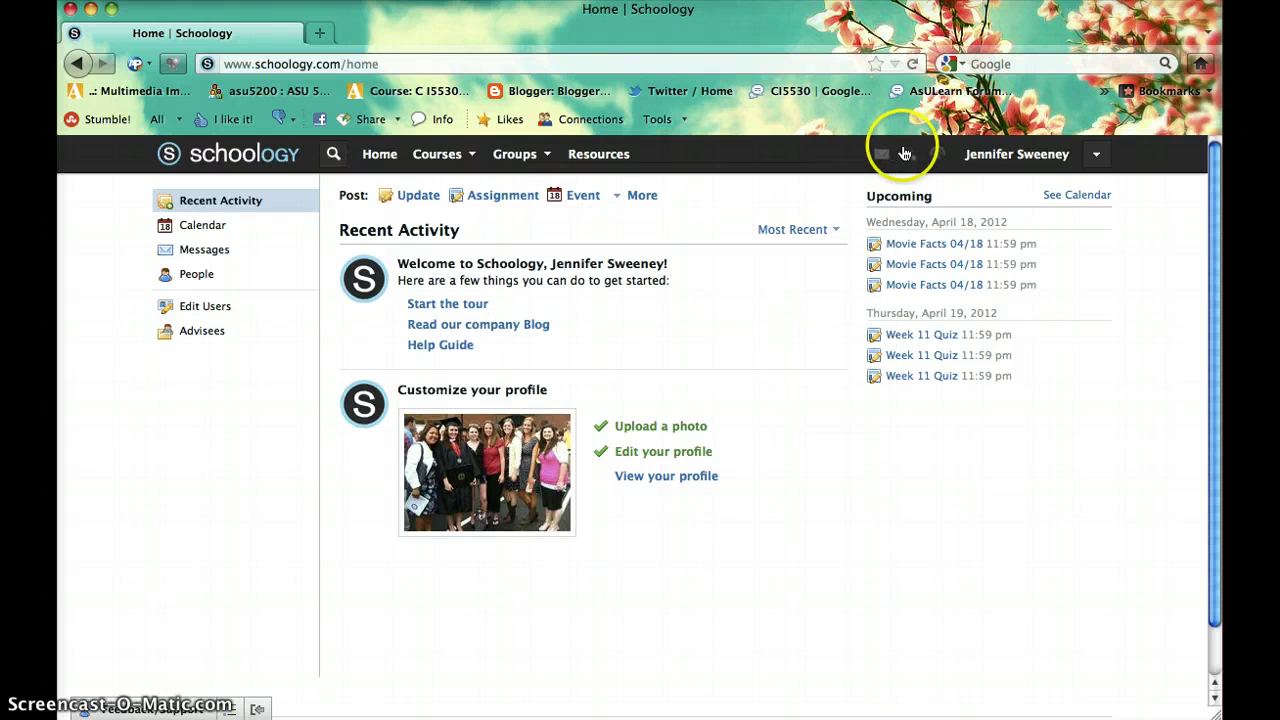
{"action": "left_click", "coordinate": [910, 158]}
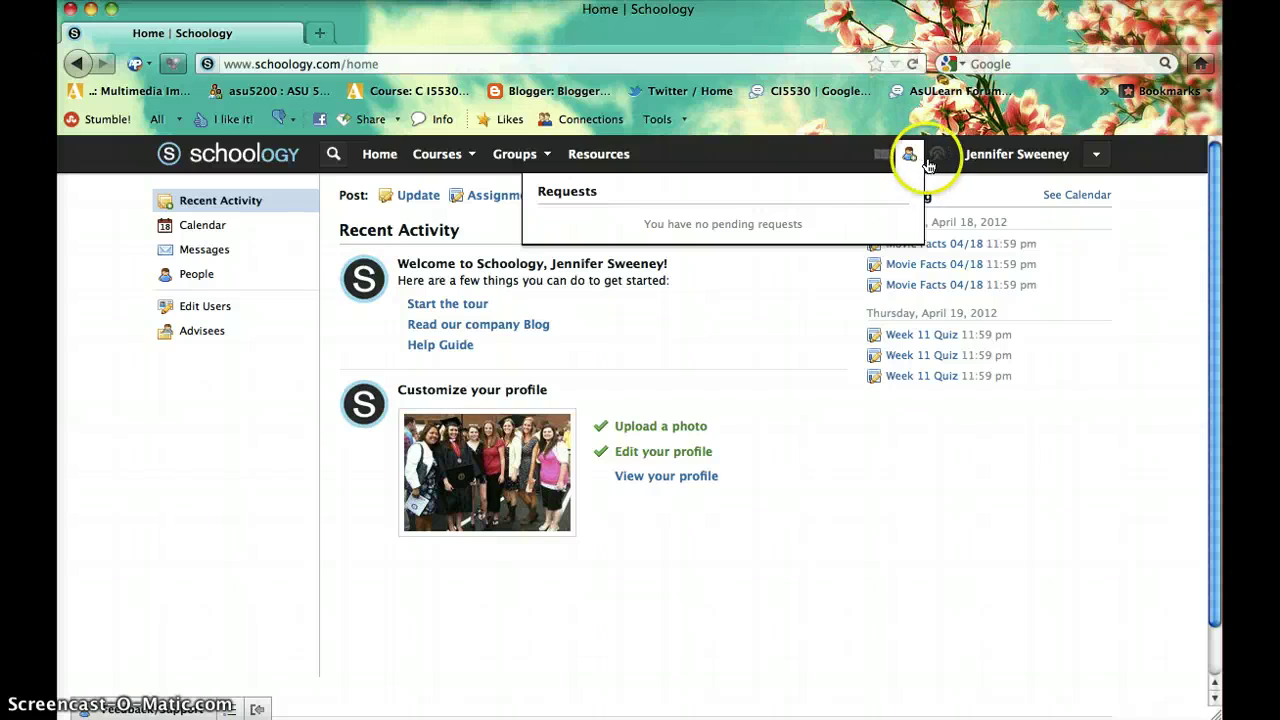
{"action": "left_click", "coordinate": [937, 158]}
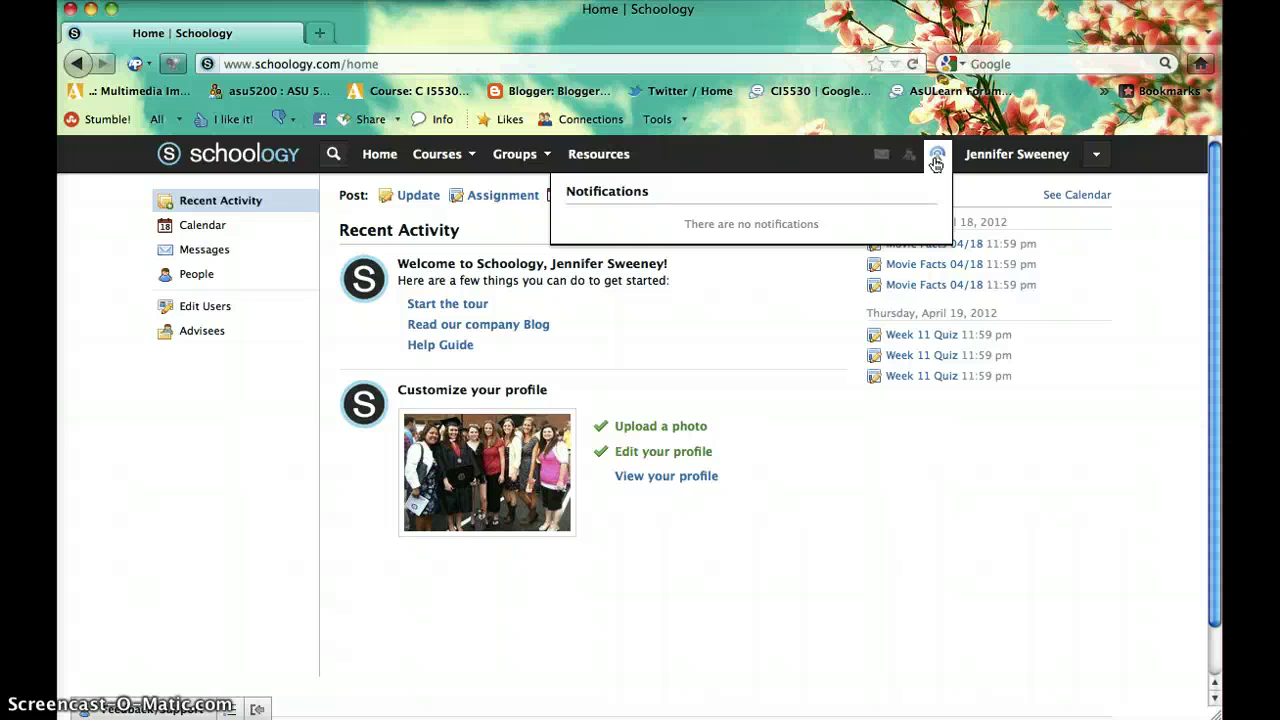
Step: Open the teacher's own profile and look through its info, blog and updates pages
{"action": "left_click", "coordinate": [982, 160]}
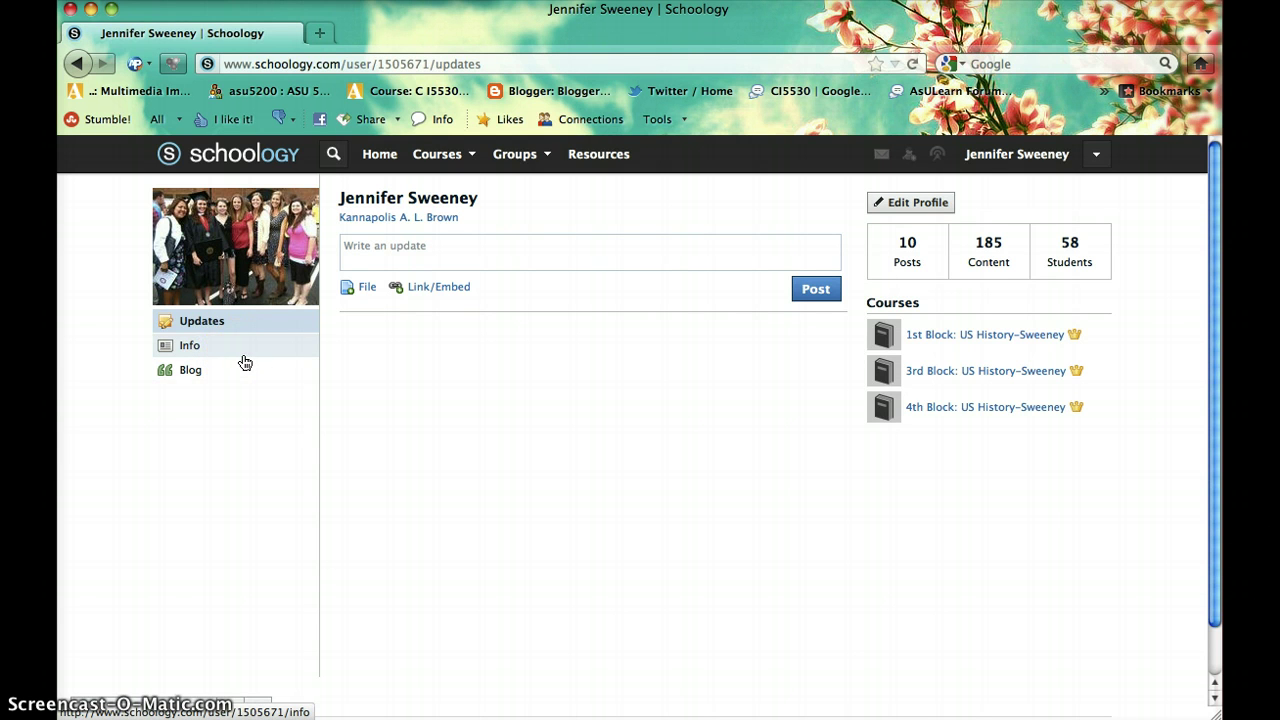
{"action": "left_click", "coordinate": [186, 350]}
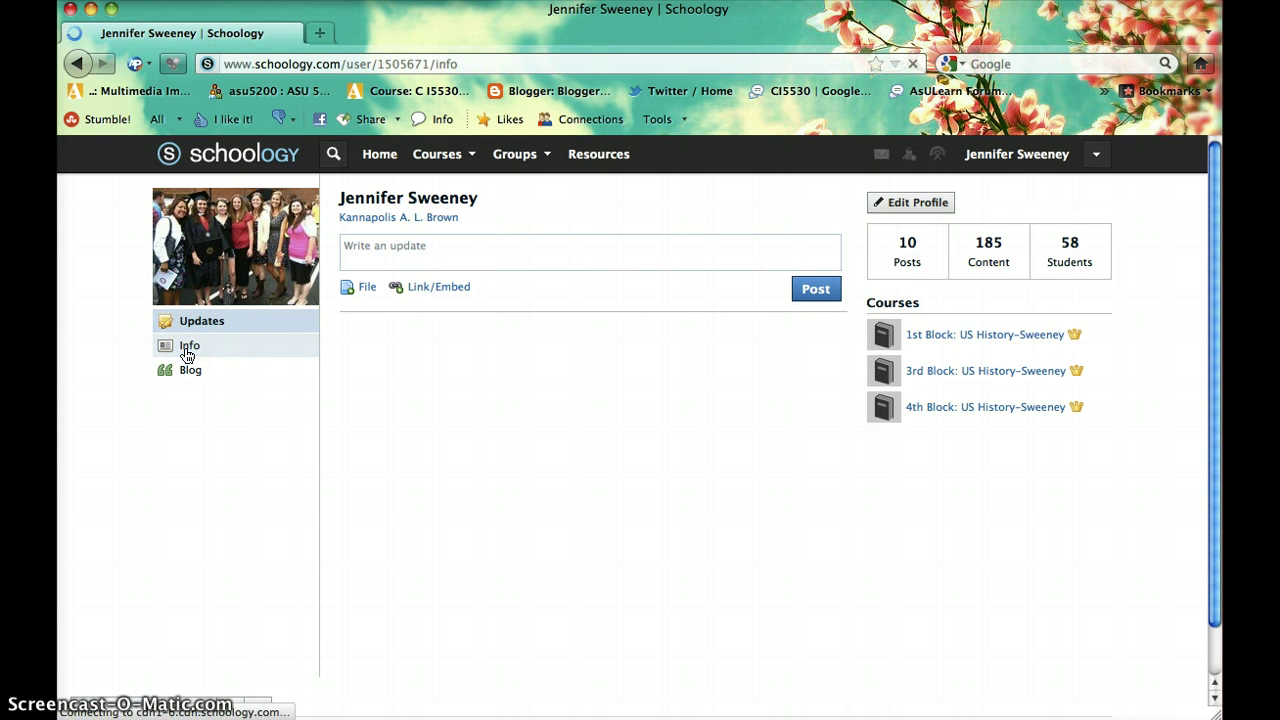
{"action": "left_click", "coordinate": [236, 380]}
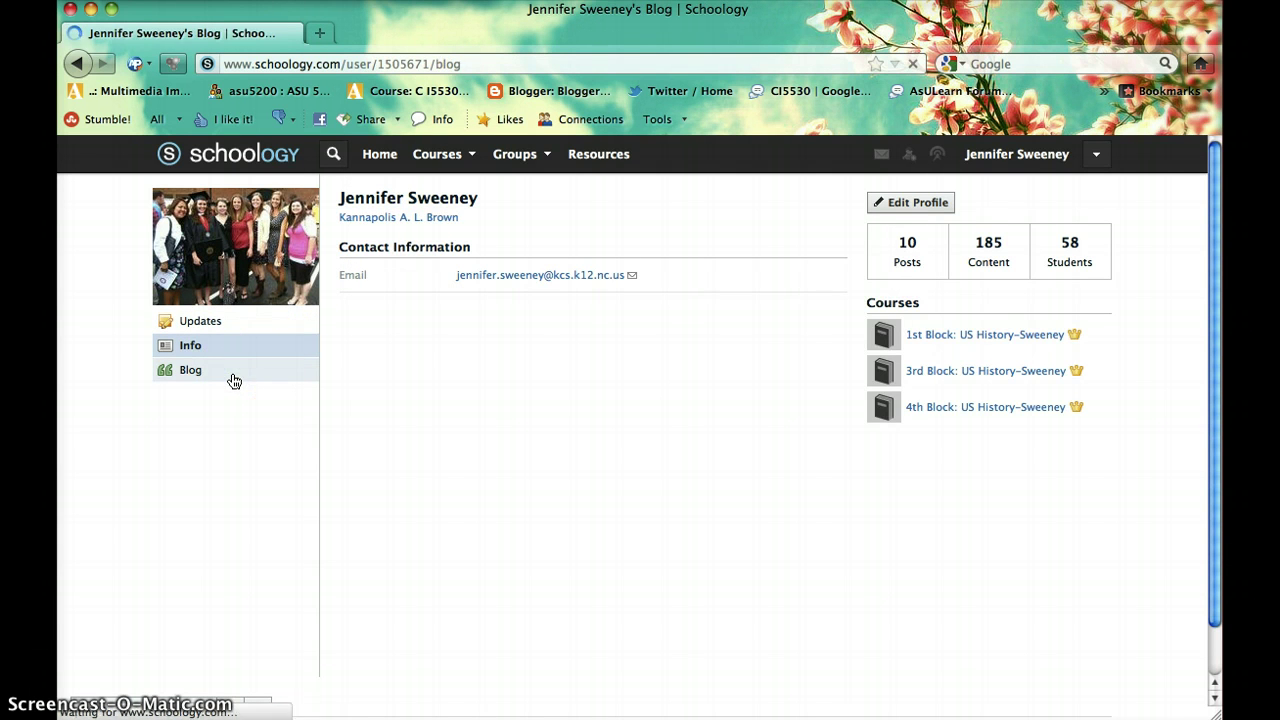
{"action": "left_click", "coordinate": [208, 322]}
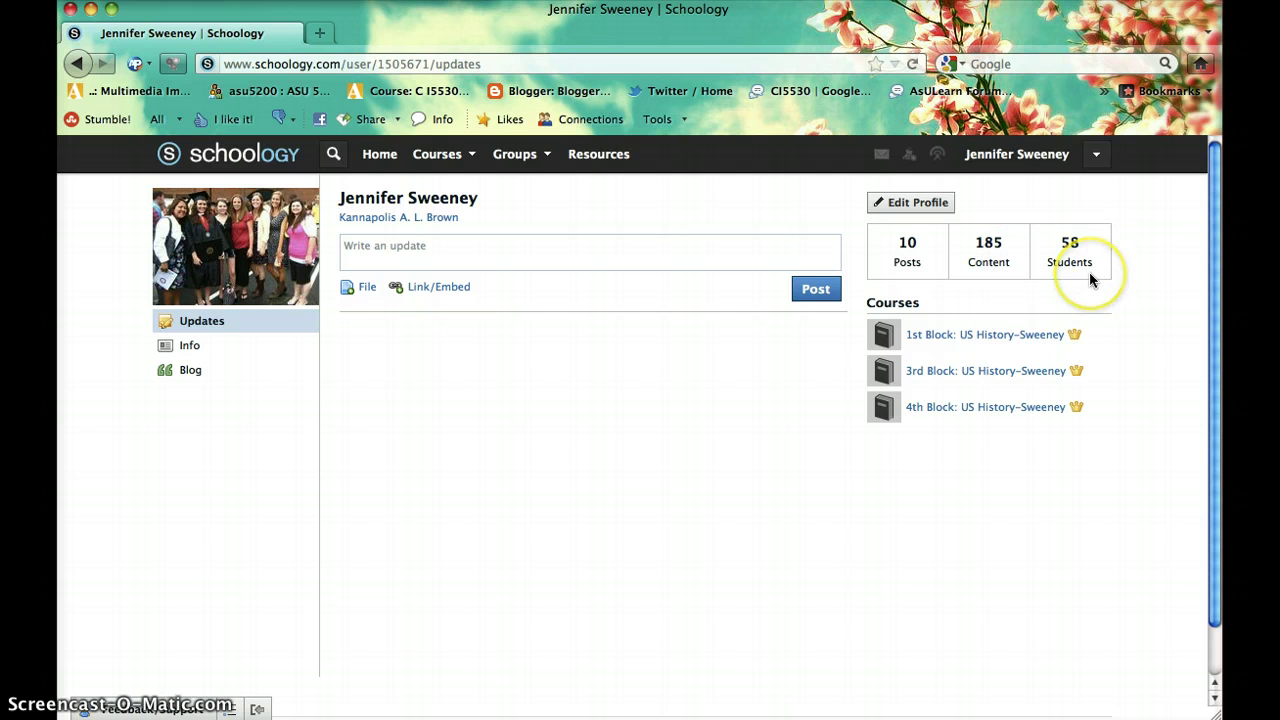
Step: Open the 1st Block: US History course from the profile and look over its materials page and list of material types
{"action": "left_click", "coordinate": [960, 342]}
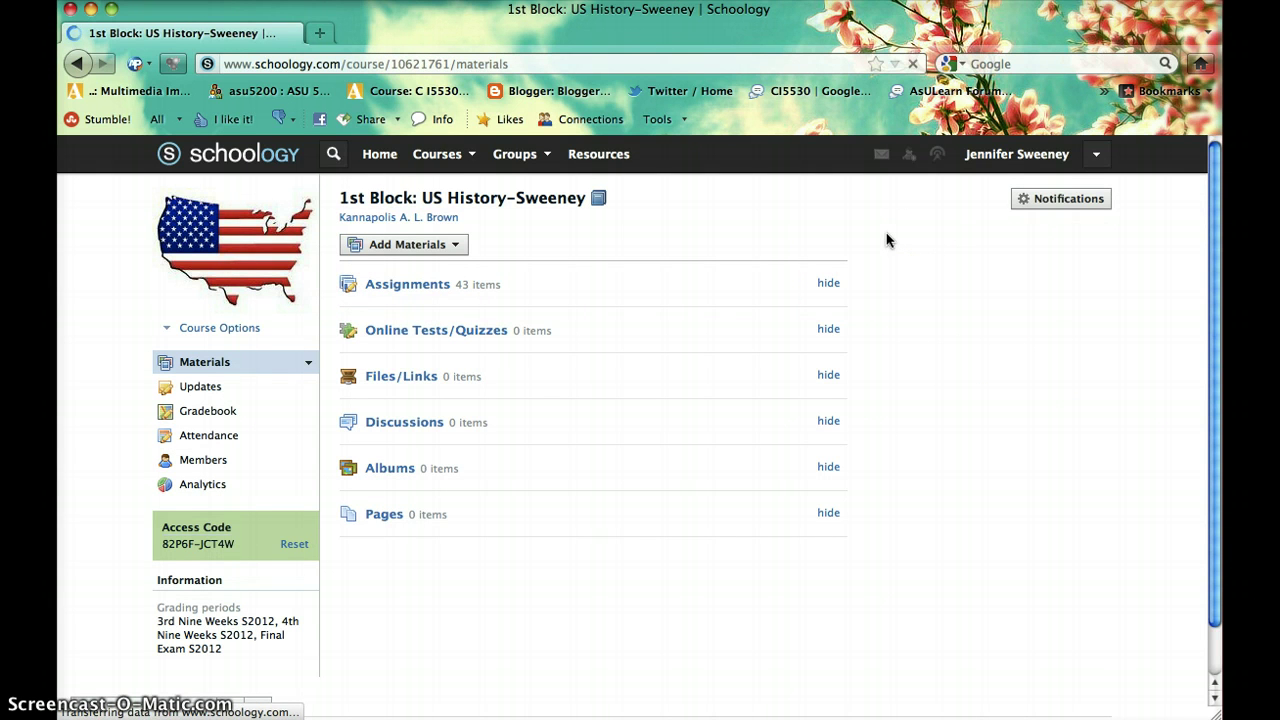
{"action": "scroll", "coordinate": [886, 238], "scroll_direction": "down", "scroll_amount": 1}
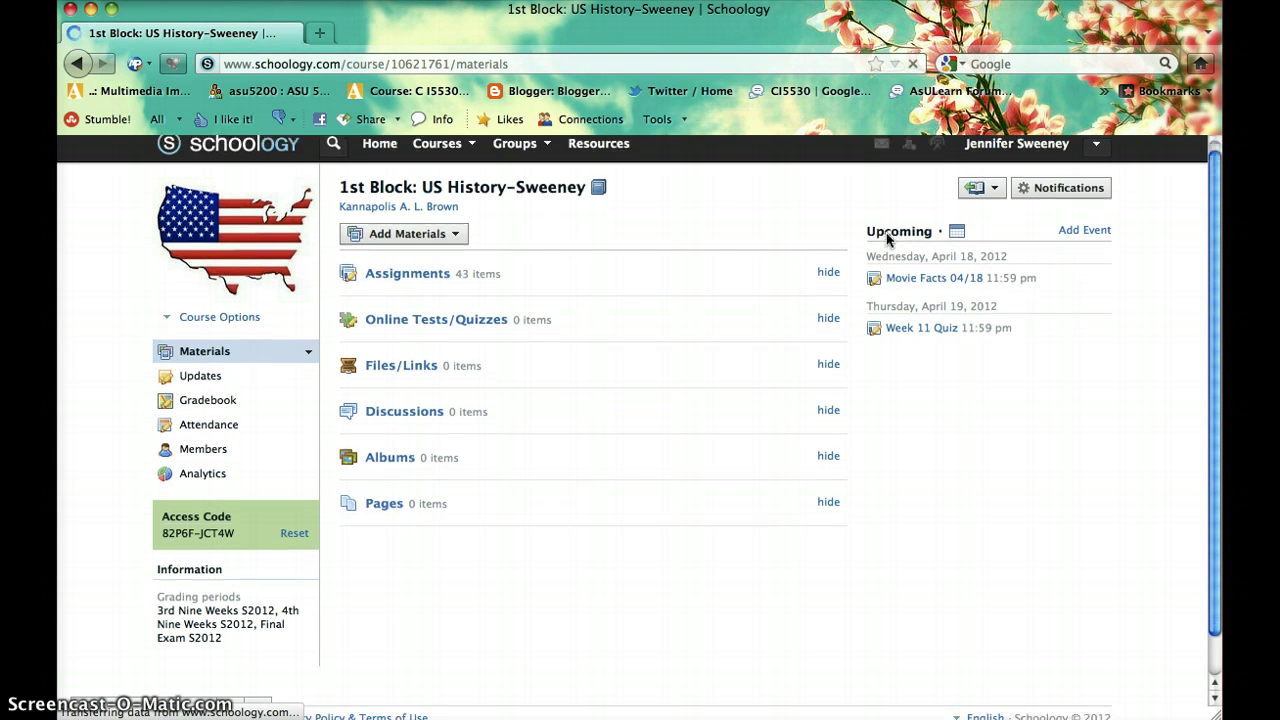
{"action": "scroll", "coordinate": [886, 238], "scroll_direction": "up", "scroll_amount": 1}
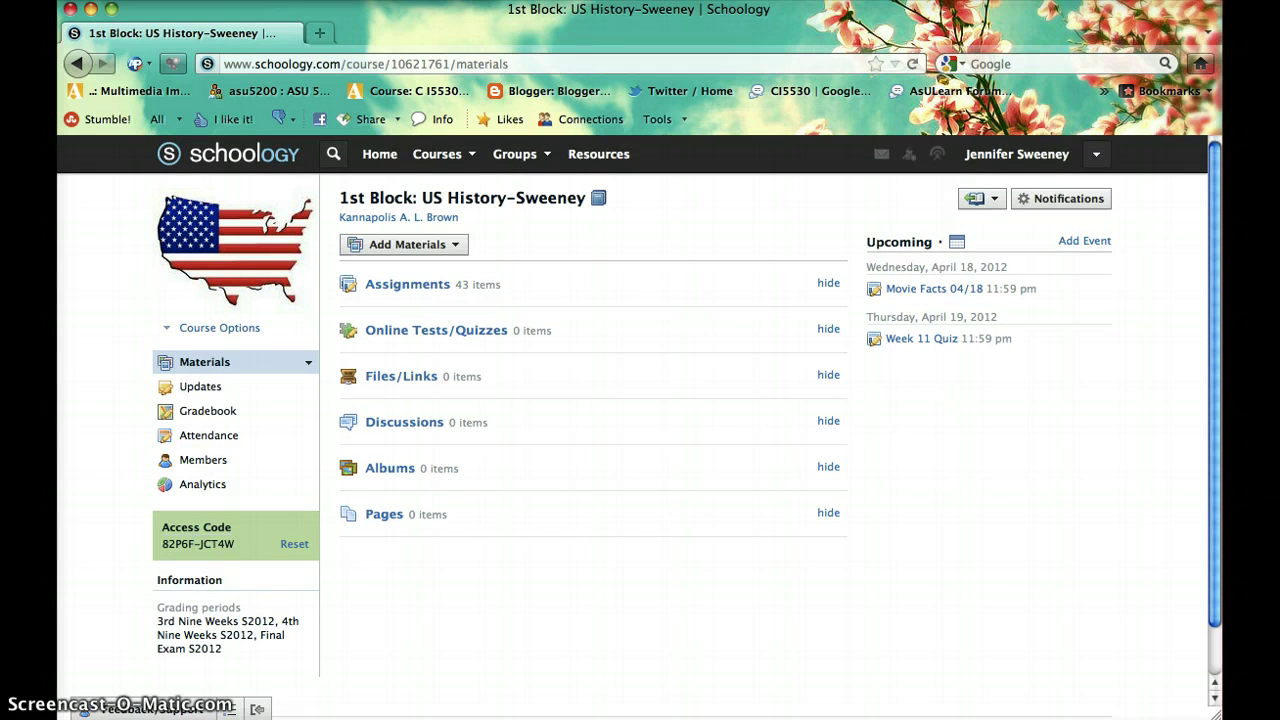
{"action": "left_click", "coordinate": [212, 362]}
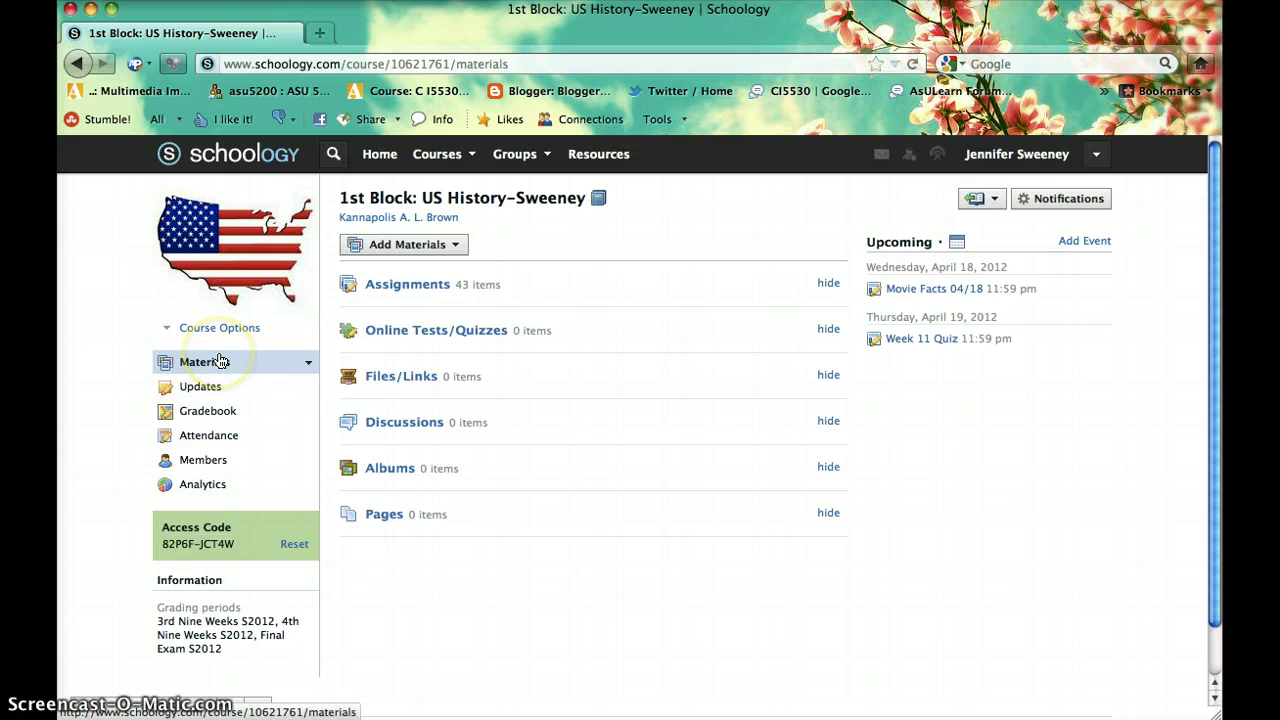
{"action": "left_click", "coordinate": [306, 363]}
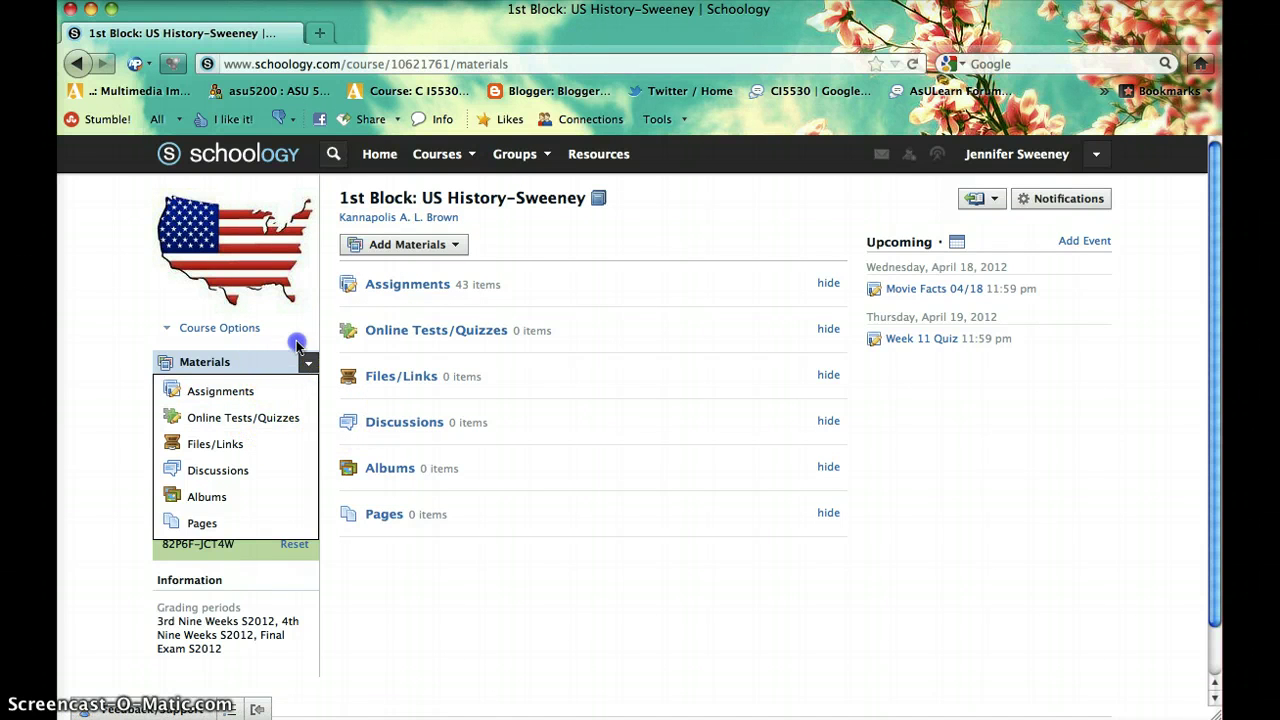
{"action": "left_click", "coordinate": [304, 362]}
Step: Draft the course update "hello", show the options for copying it to other courses, and clear the text without posting
{"action": "left_click", "coordinate": [205, 387]}
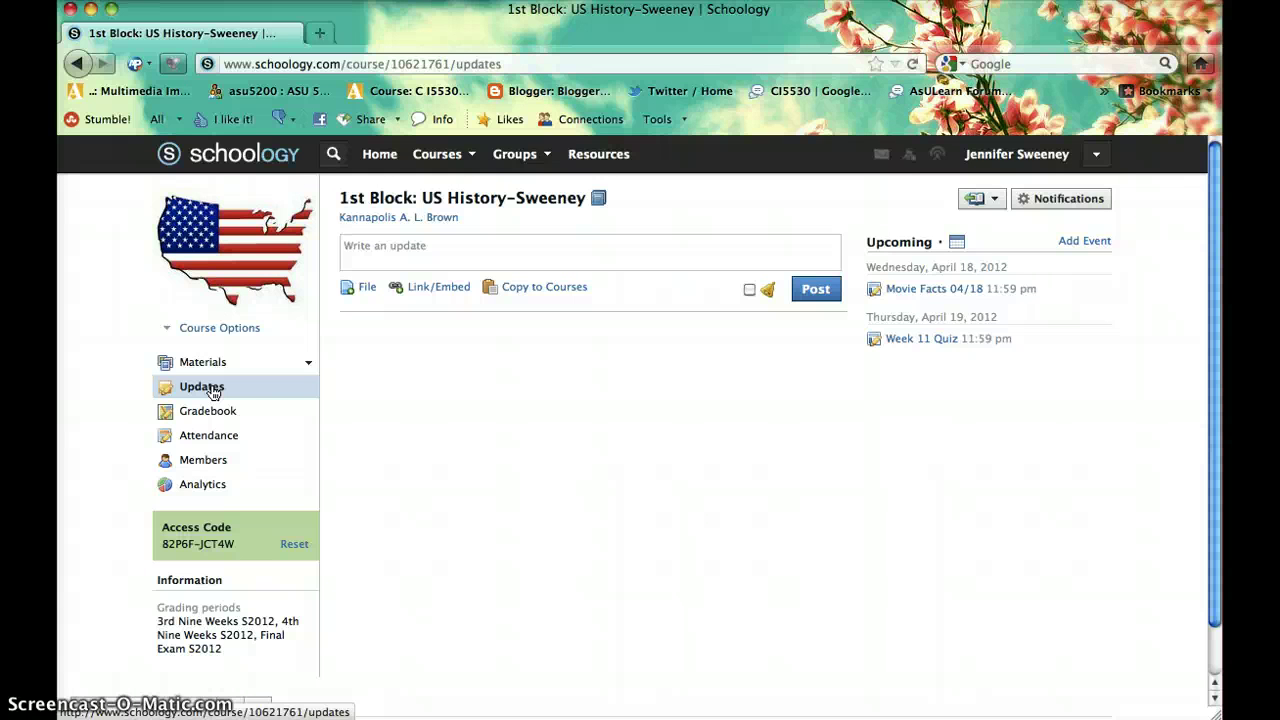
{"action": "left_click", "coordinate": [424, 256]}
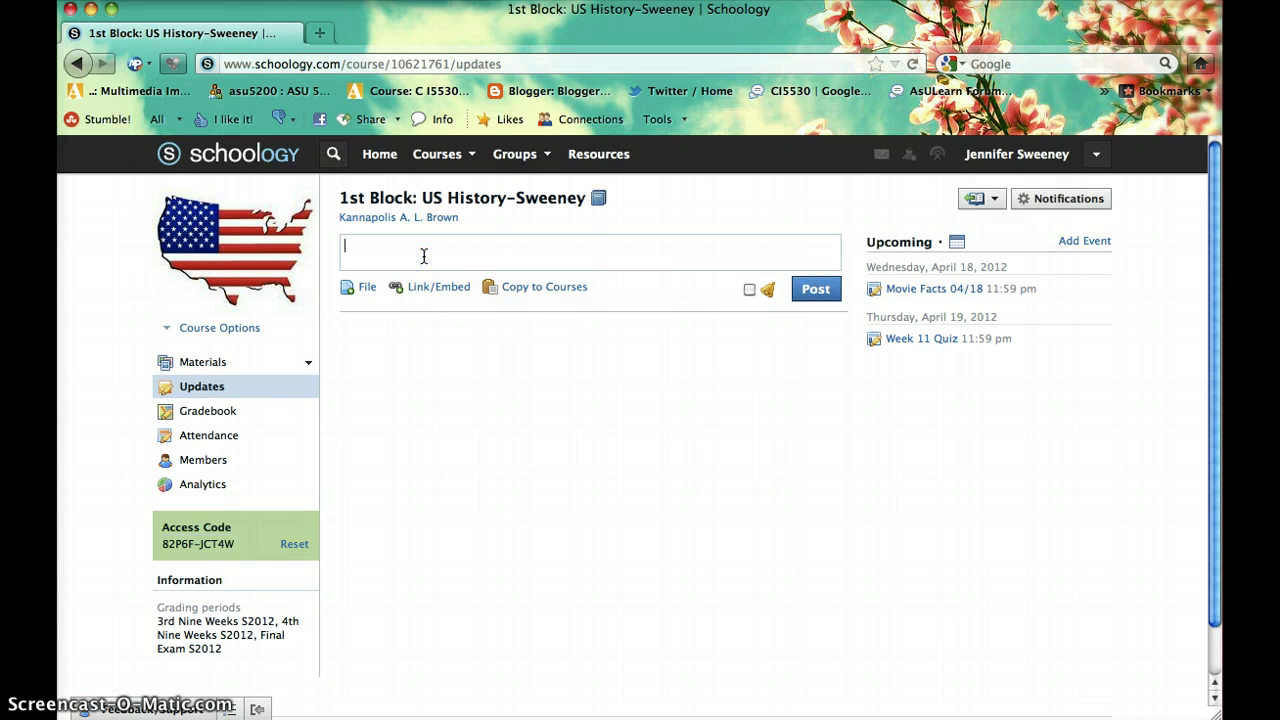
{"action": "type", "text": "hell"}
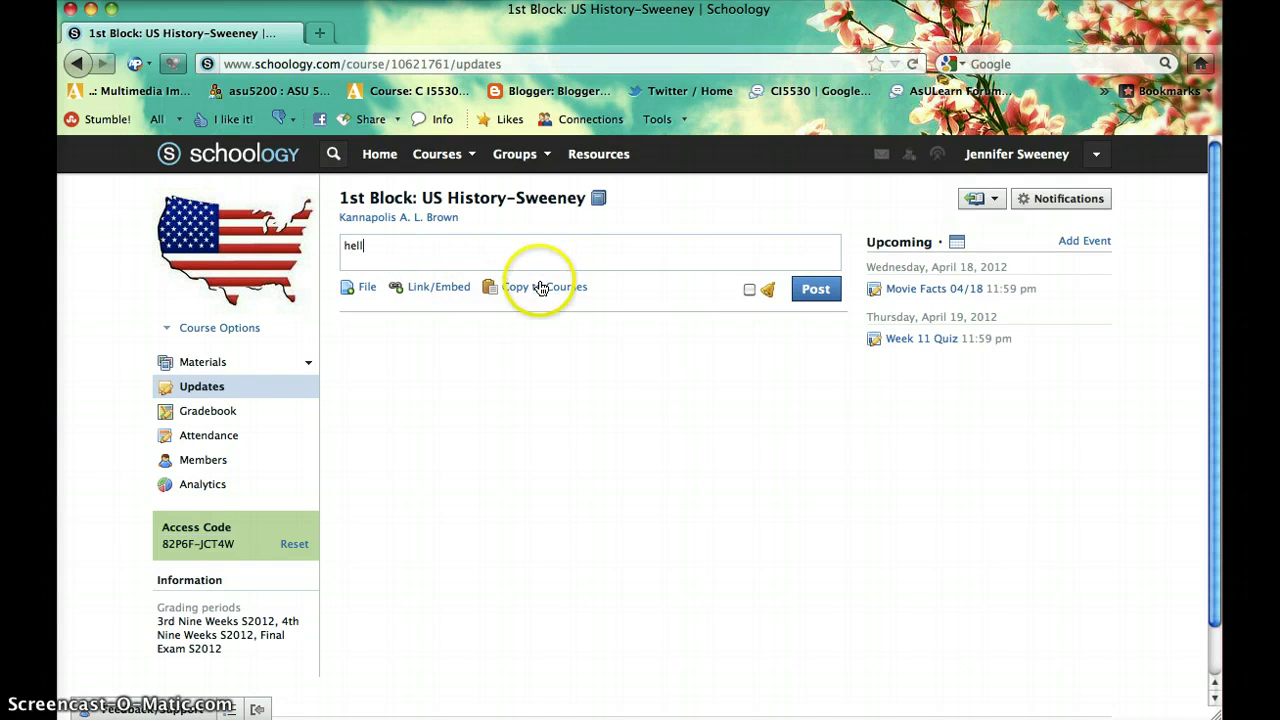
{"action": "left_click", "coordinate": [538, 287]}
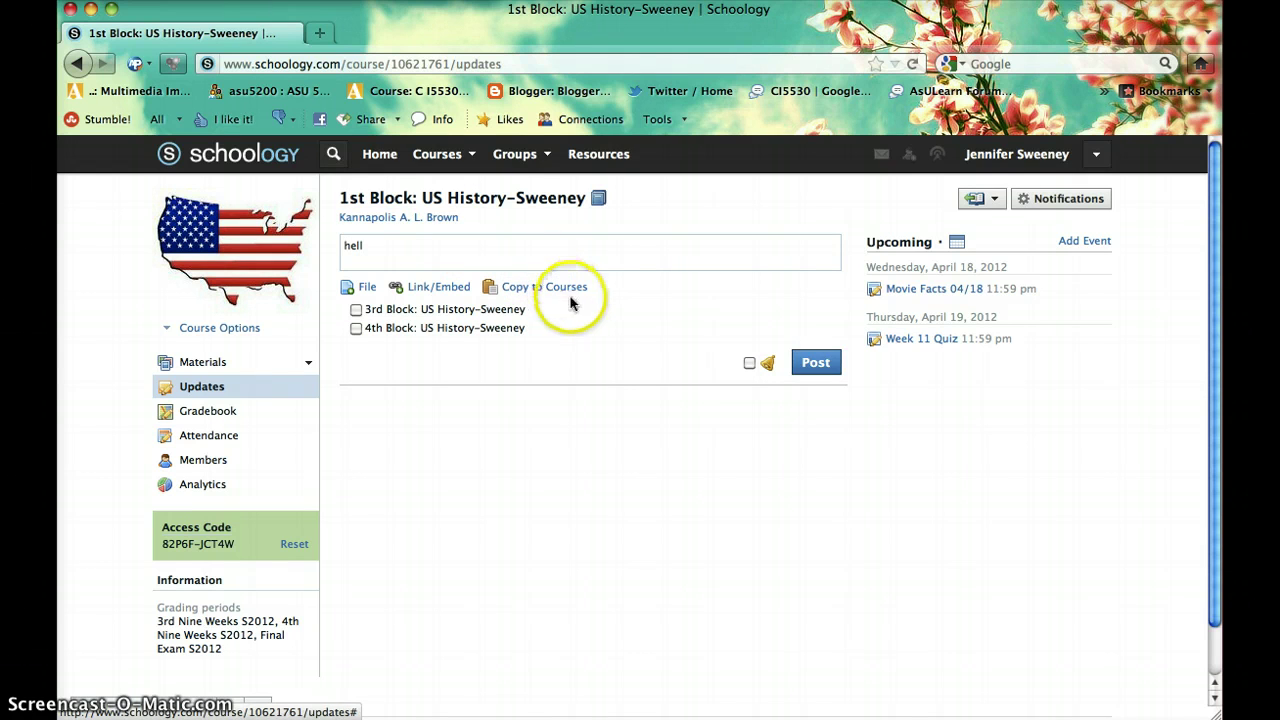
{"action": "left_click", "coordinate": [425, 248]}
{"action": "type", "text": "o"}
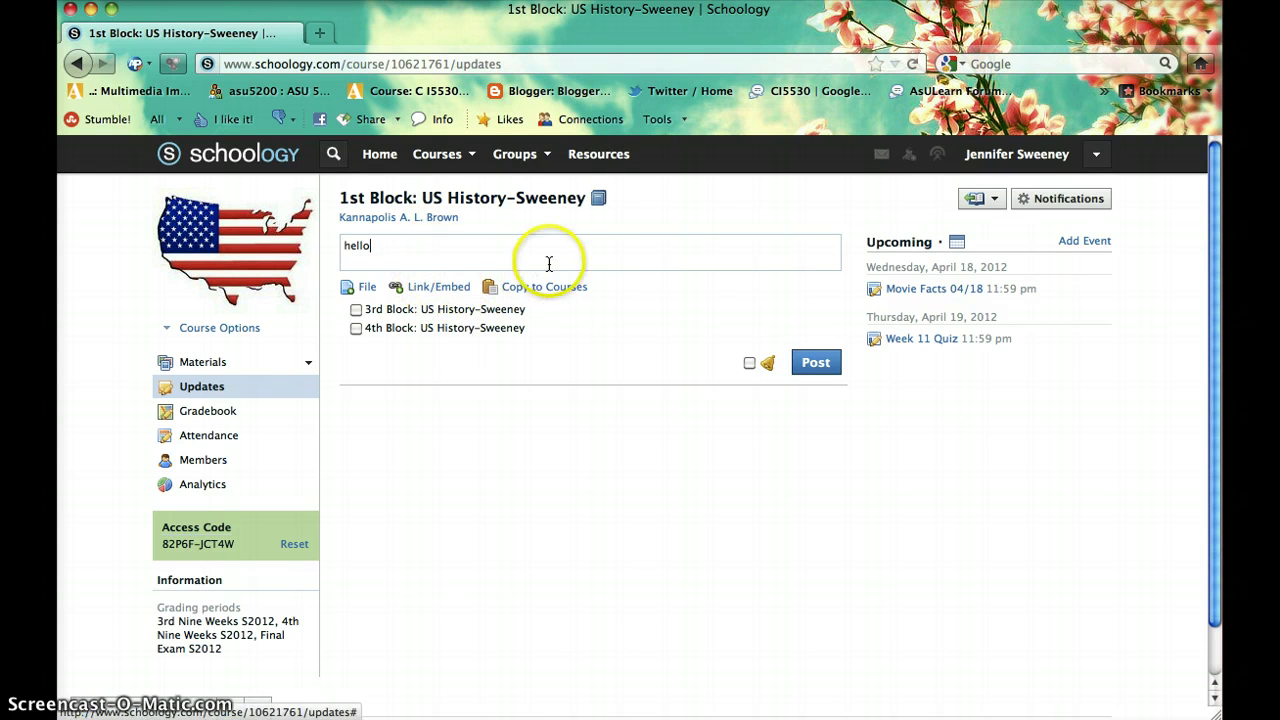
{"action": "key", "text": "BackSpace"}
{"action": "key", "text": "BackSpace"}
{"action": "key", "text": "BackSpace"}
{"action": "key", "text": "BackSpace"}
{"action": "key", "text": "BackSpace"}
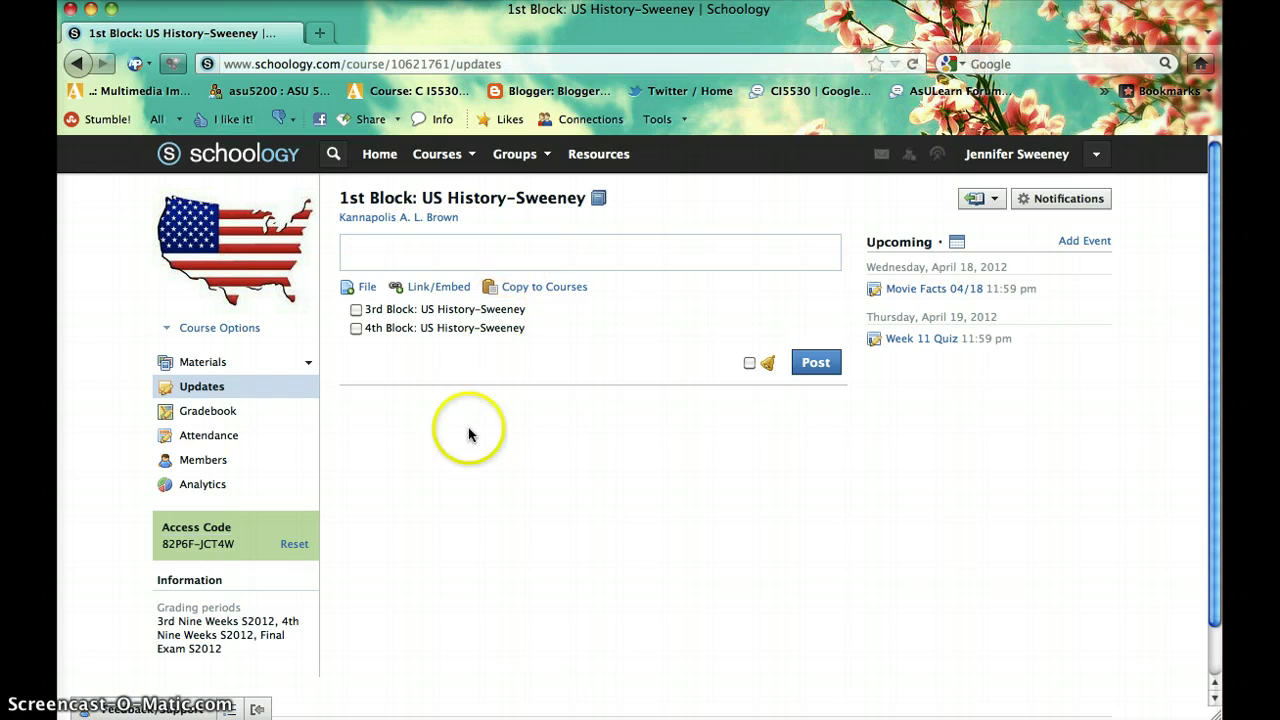
Step: Open the course gradebook and examine its Overall and 4th Nine Weeks S2012 columns and the Woodrow Wilson assignment's details
{"action": "left_click", "coordinate": [201, 413]}
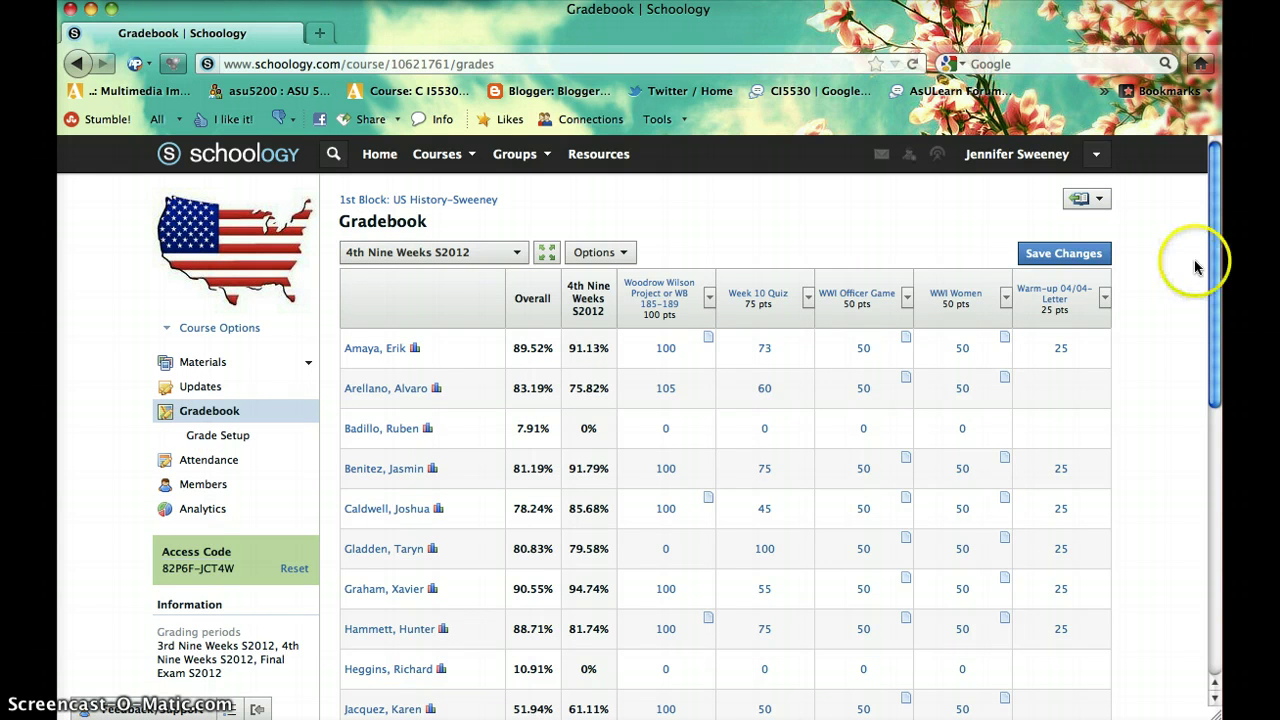
{"action": "scroll", "coordinate": [1210, 262], "scroll_direction": "down", "scroll_amount": 1}
{"action": "left_click_drag", "start_coordinate": [1210, 262], "coordinate": [1208, 285]}
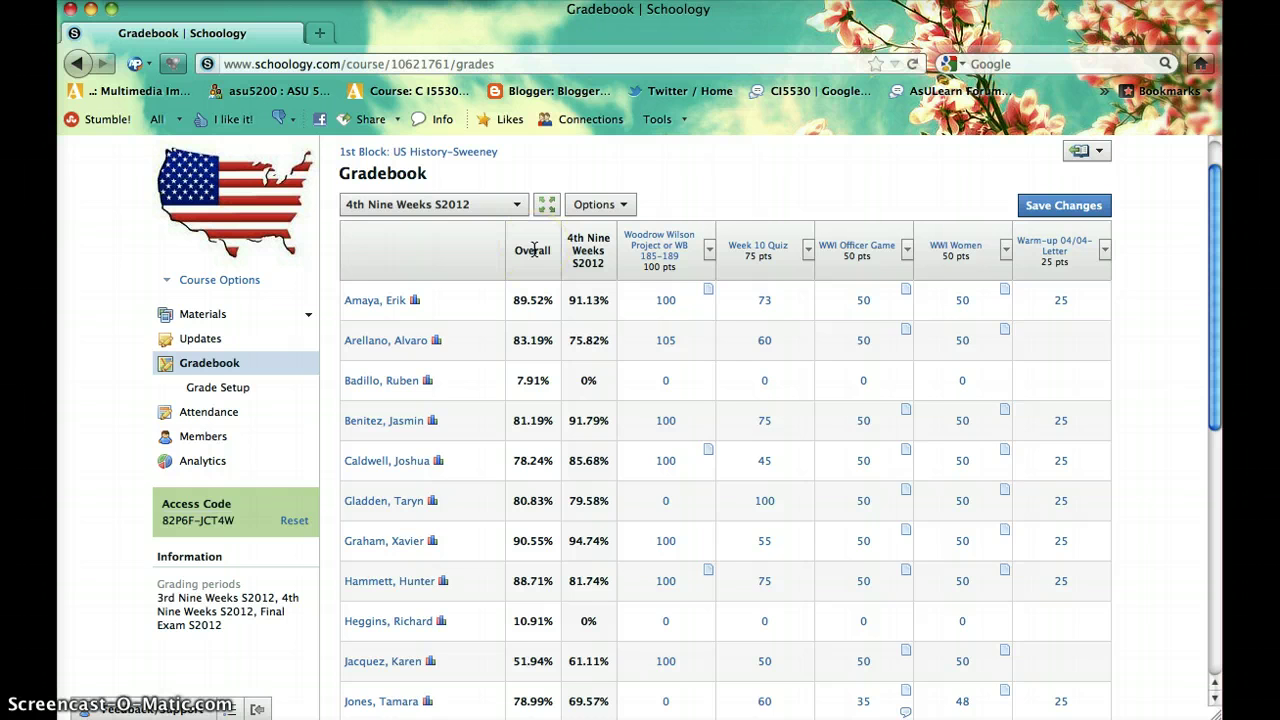
{"action": "left_click", "coordinate": [532, 296]}
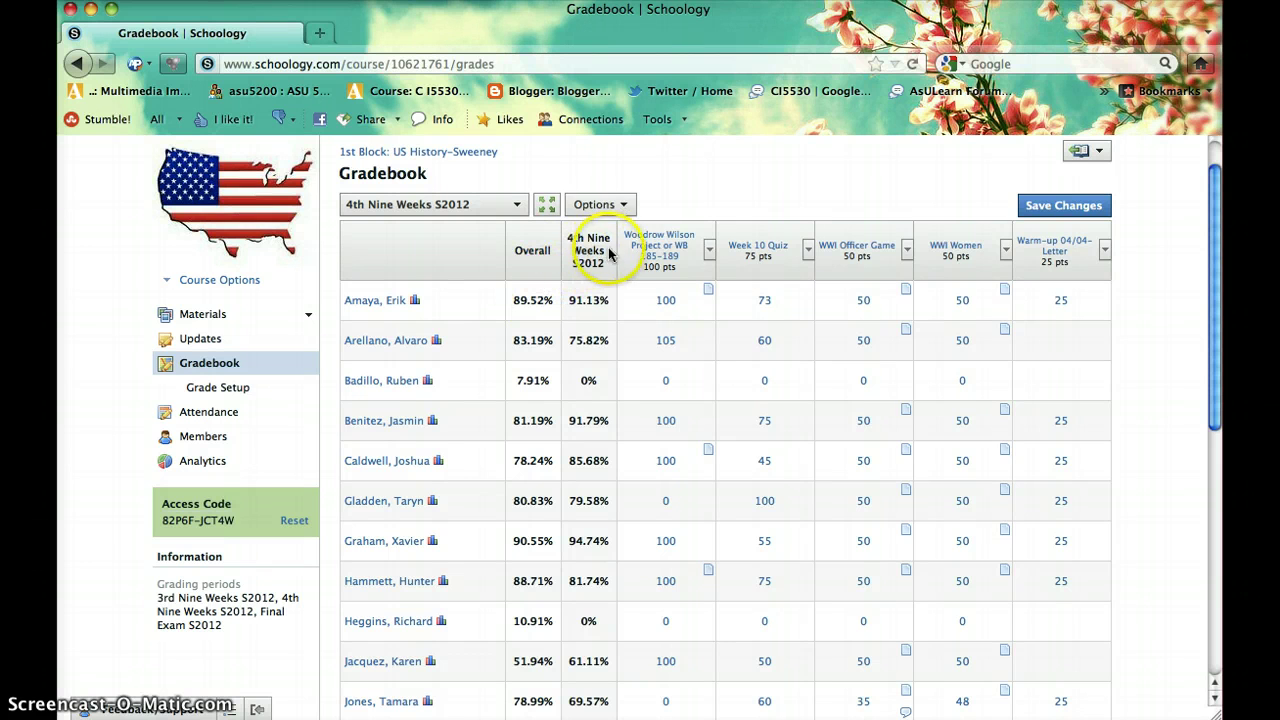
{"action": "mouse_move", "coordinate": [641, 270]}
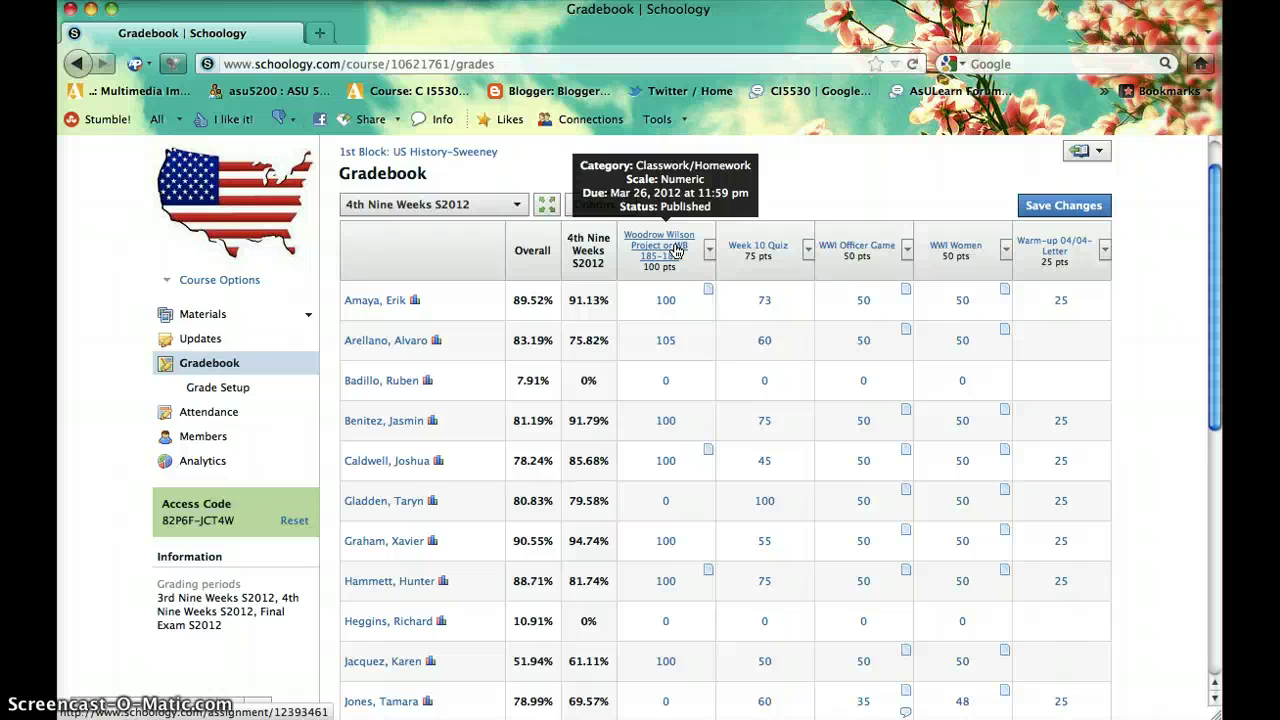
Step: Inspect the first student's grades and dropbox submission marker across the Woodrow Wilson, Week 10 Quiz and WWI Officer Game columns
{"action": "left_click", "coordinate": [682, 303]}
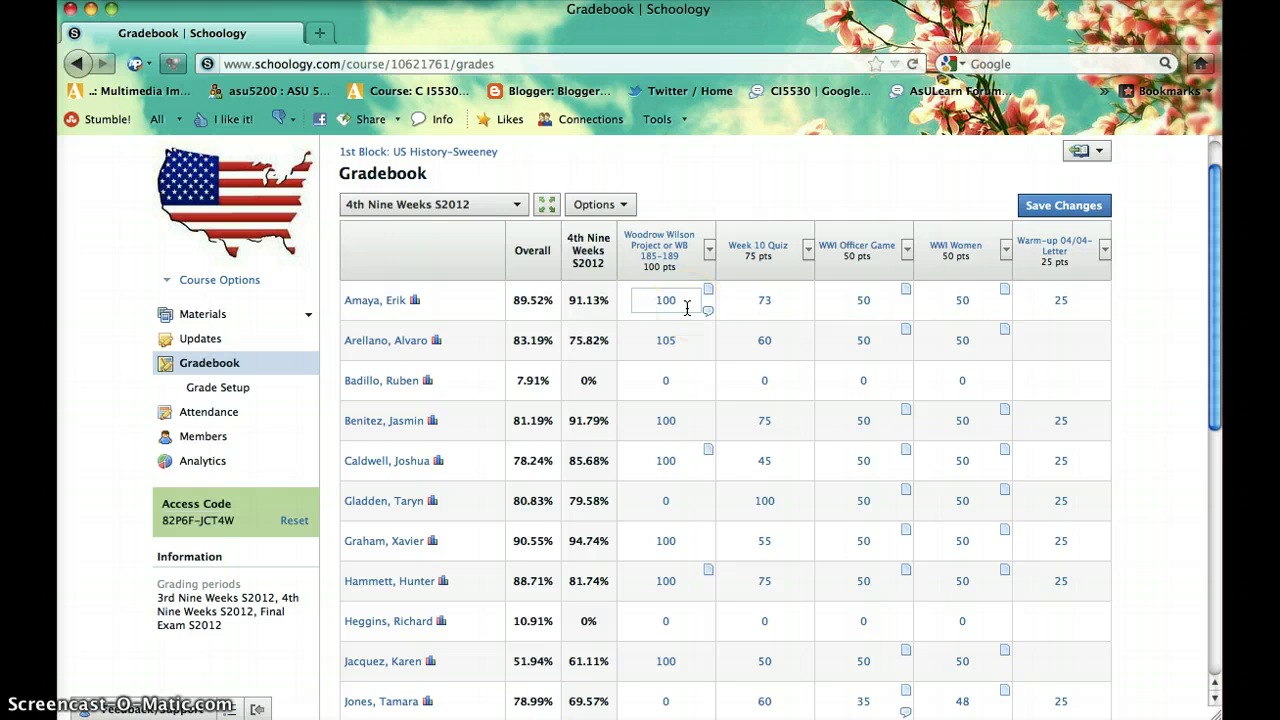
{"action": "left_click", "coordinate": [707, 289]}
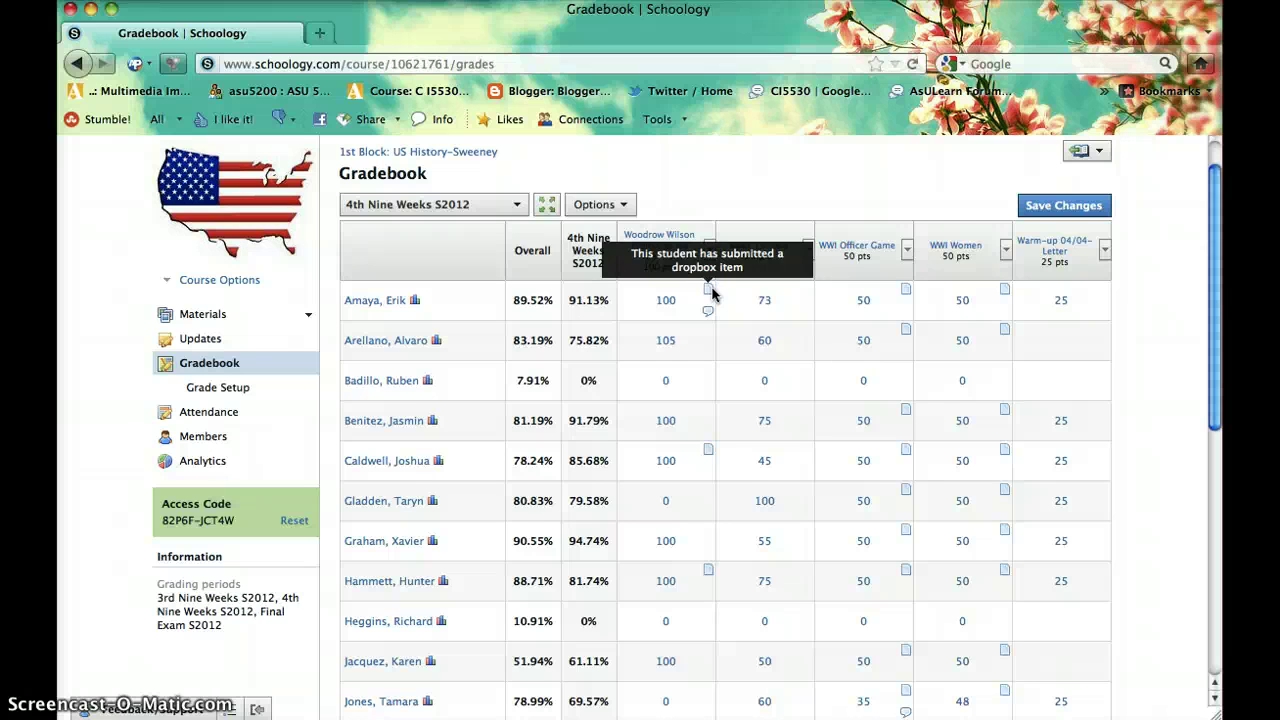
{"action": "left_click", "coordinate": [773, 288]}
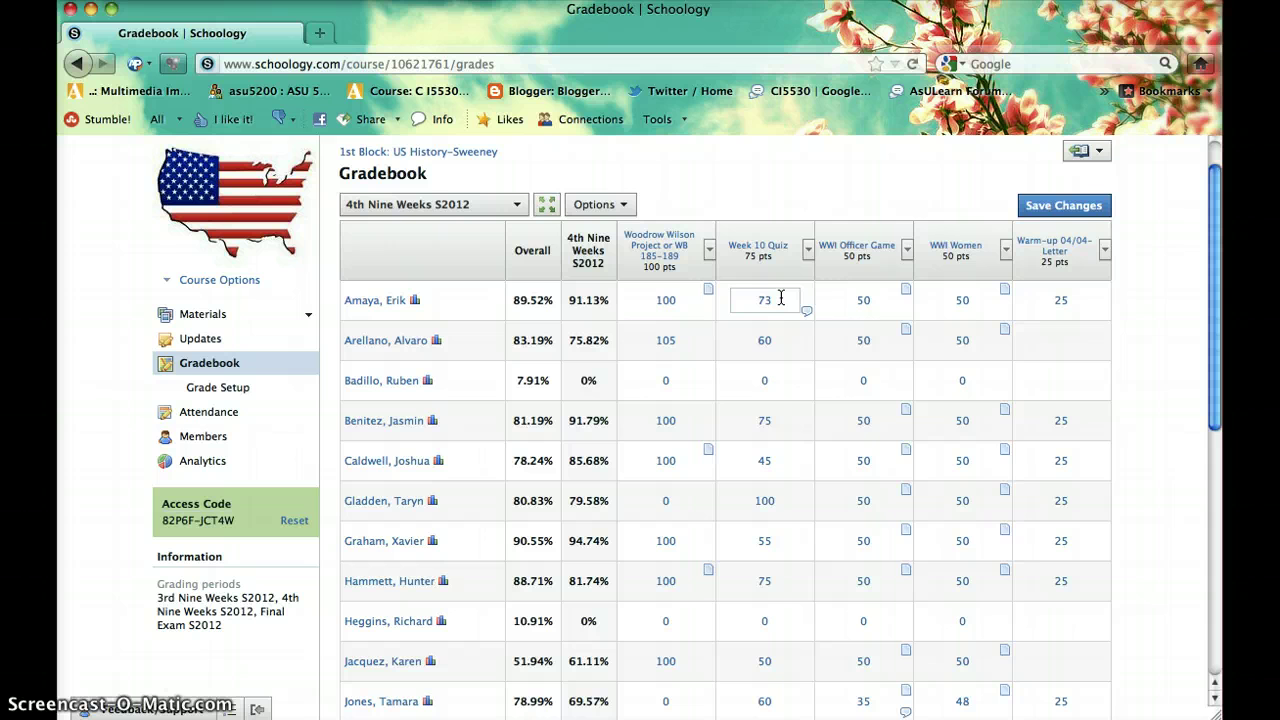
{"action": "left_click", "coordinate": [828, 297]}
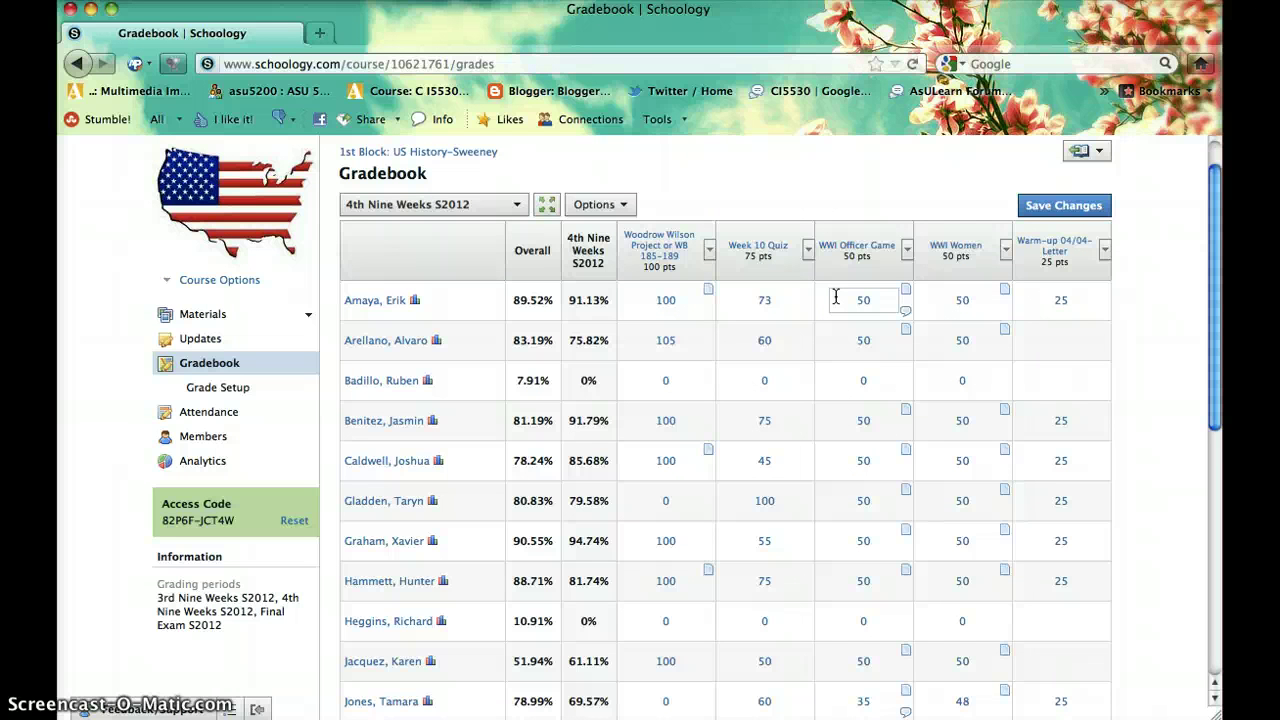
{"action": "scroll", "coordinate": [836, 297], "scroll_direction": "up", "scroll_amount": 1}
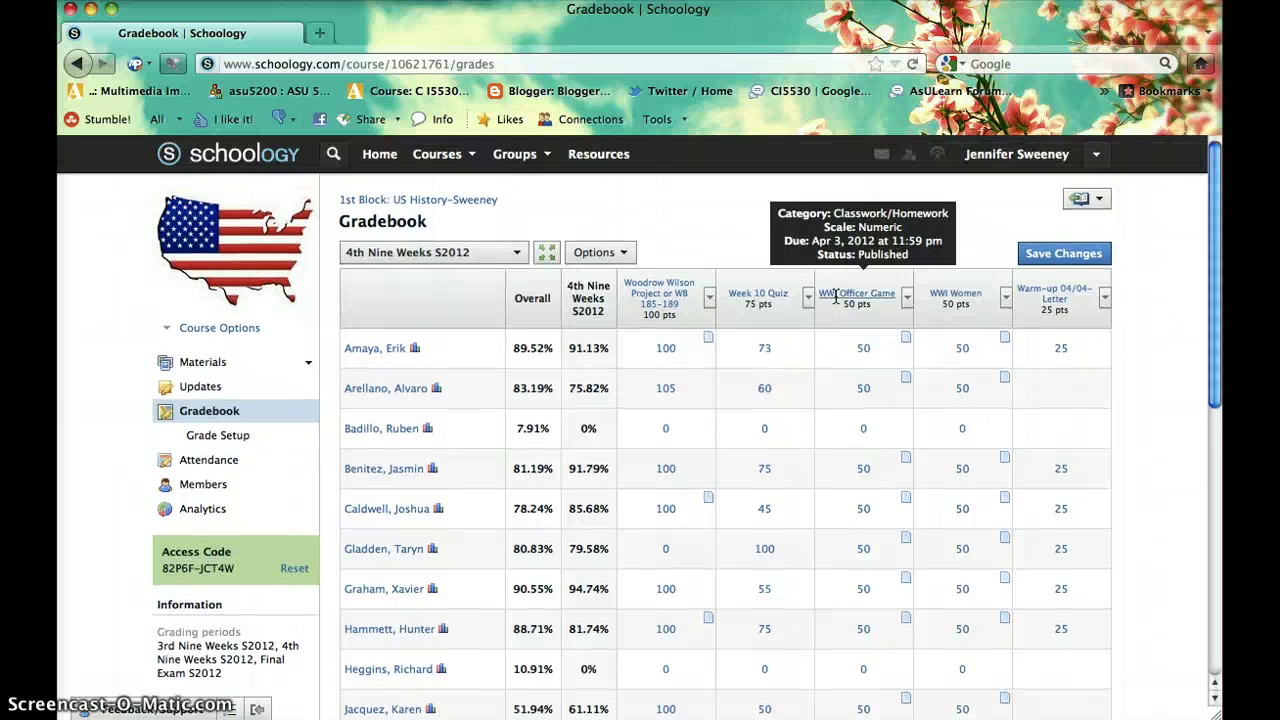
{"action": "left_click", "coordinate": [729, 230]}
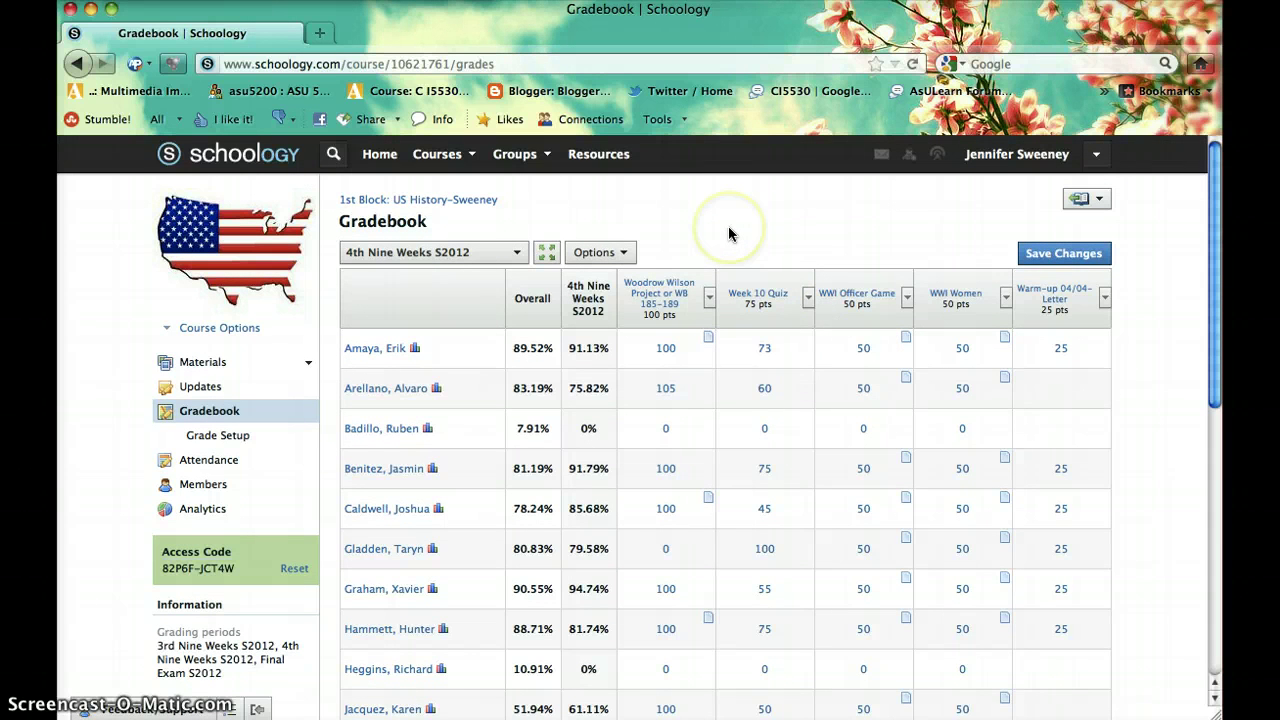
Step: View the edit form of the Woodrow Wilson Project assignment from the gradebook and close it without saving changes
{"action": "left_click", "coordinate": [709, 298]}
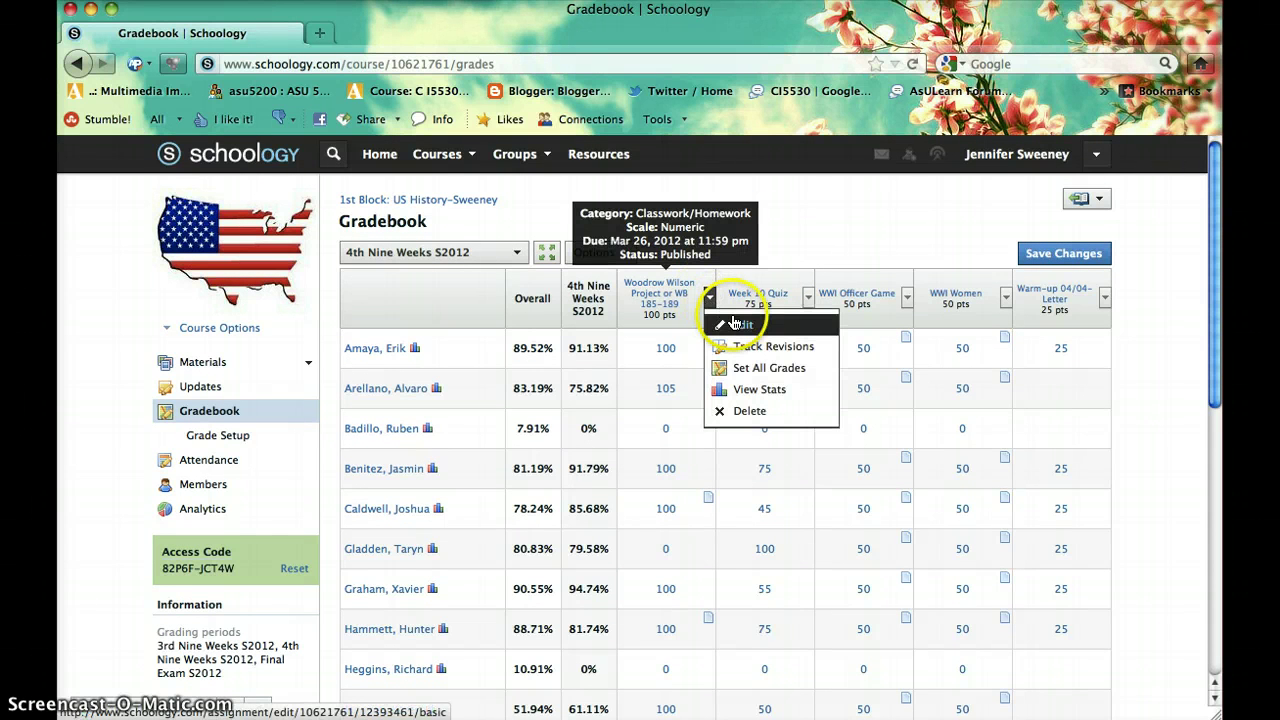
{"action": "left_click", "coordinate": [715, 318]}
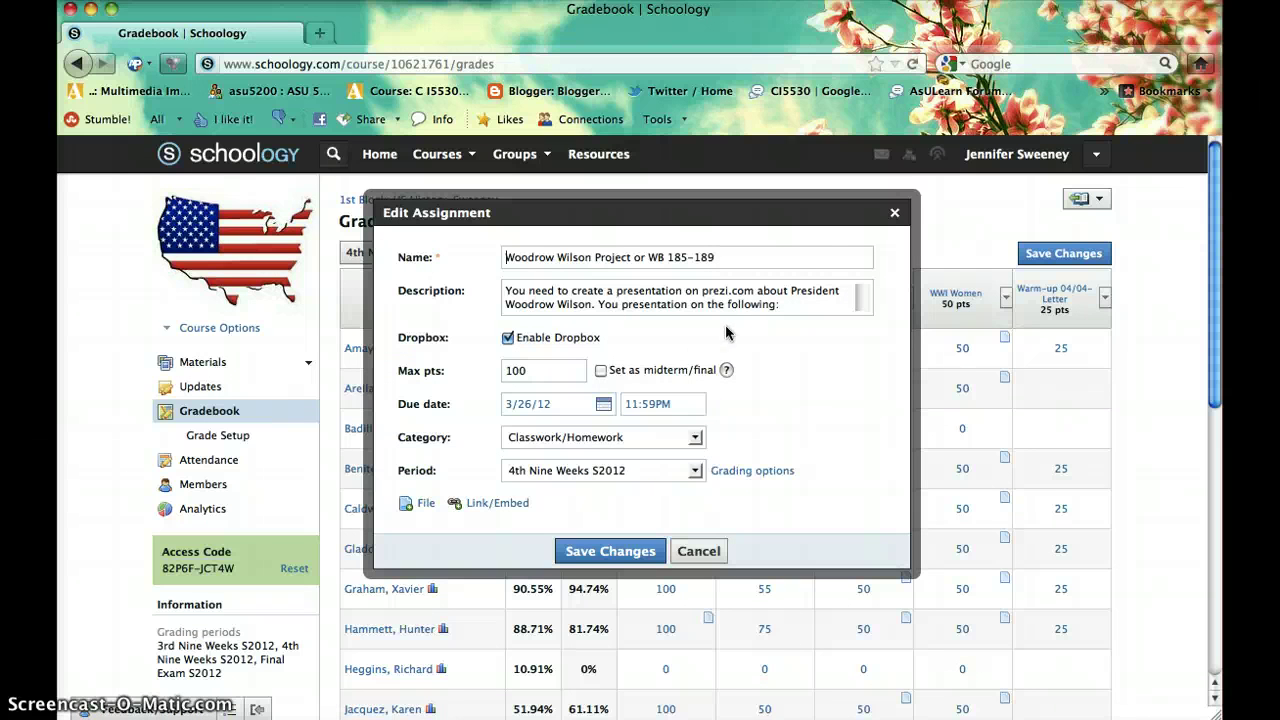
{"action": "left_click", "coordinate": [663, 408]}
{"action": "left_click", "coordinate": [688, 552]}
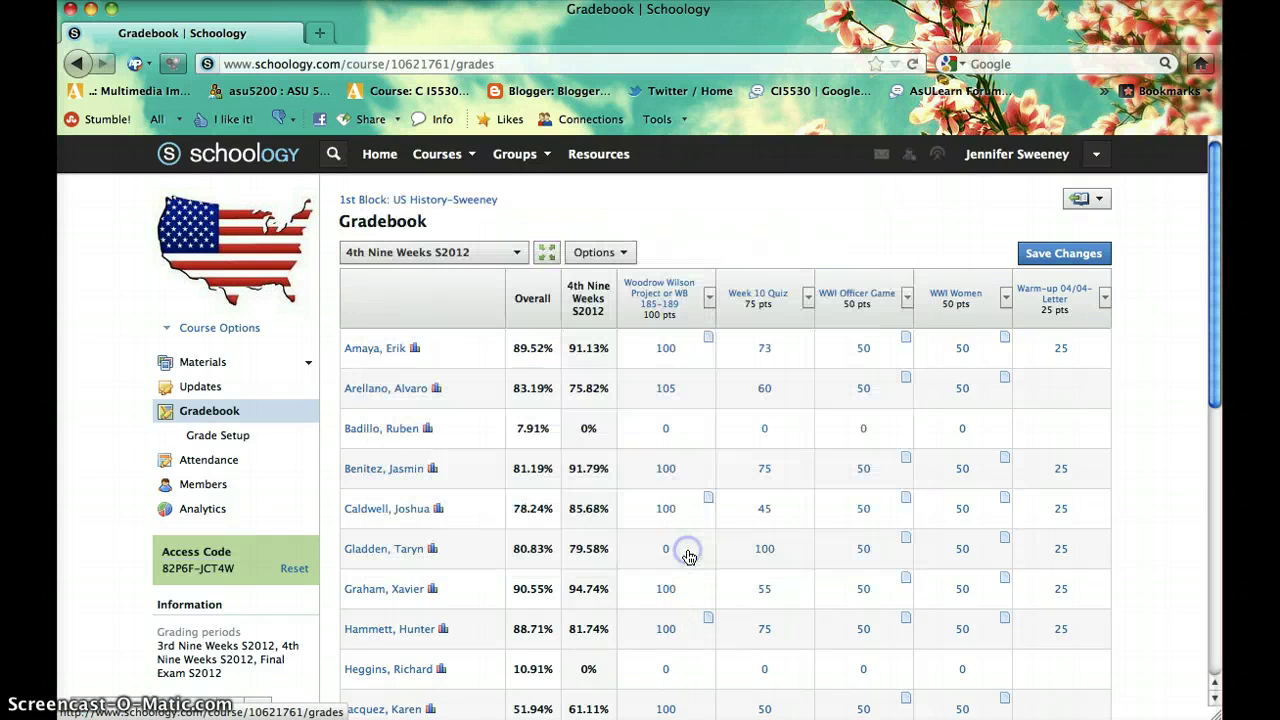
Step: Return to the course materials, look over the material categories, and open the assignments list
{"action": "left_click", "coordinate": [221, 369]}
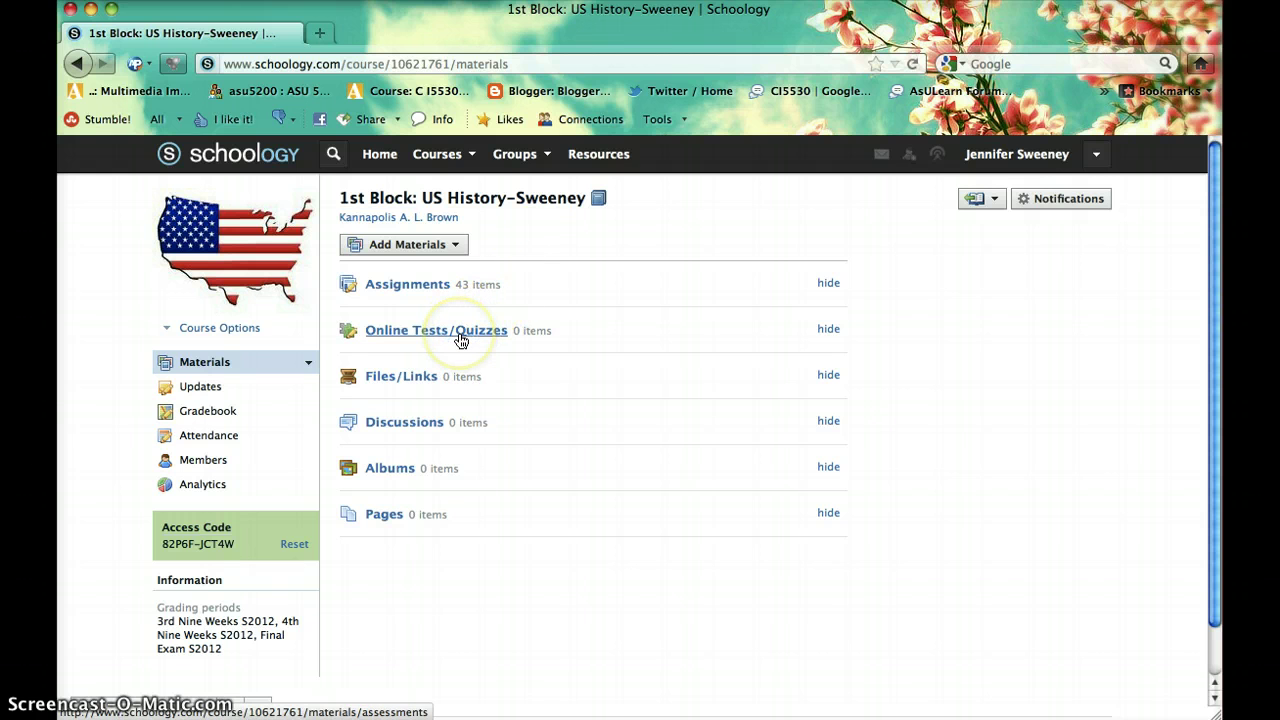
{"action": "left_click", "coordinate": [408, 383]}
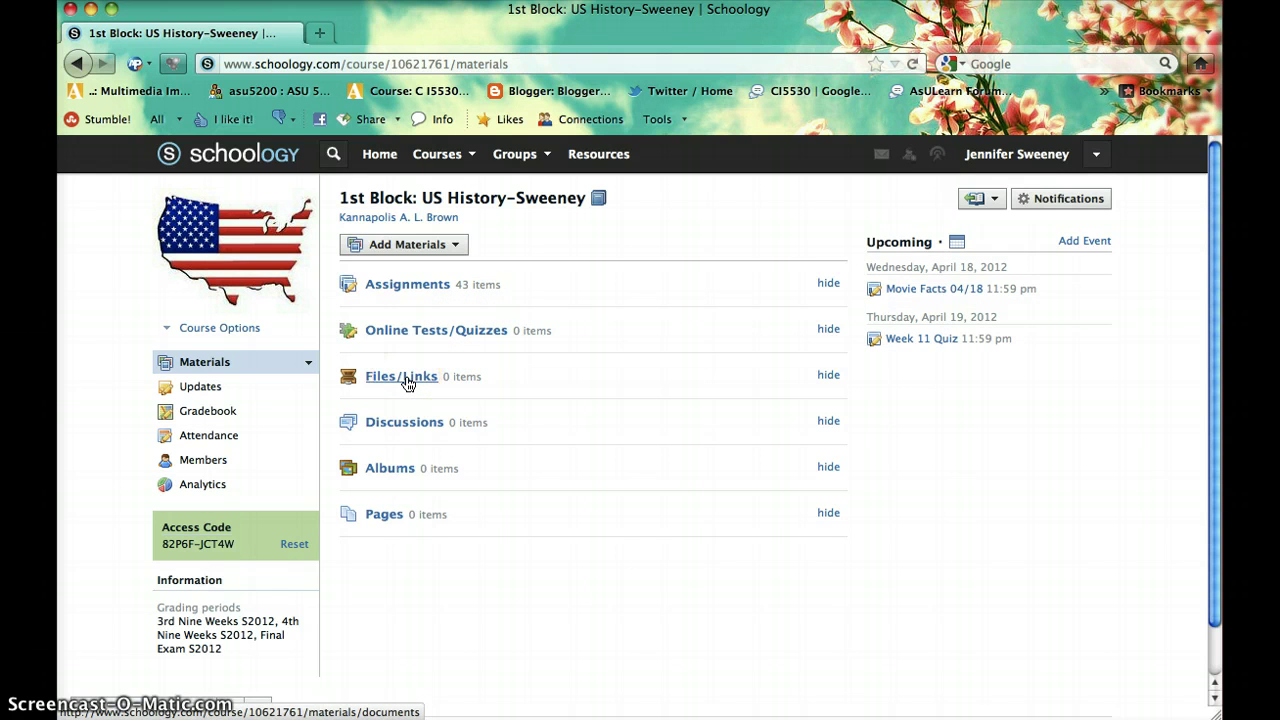
{"action": "left_click", "coordinate": [400, 425]}
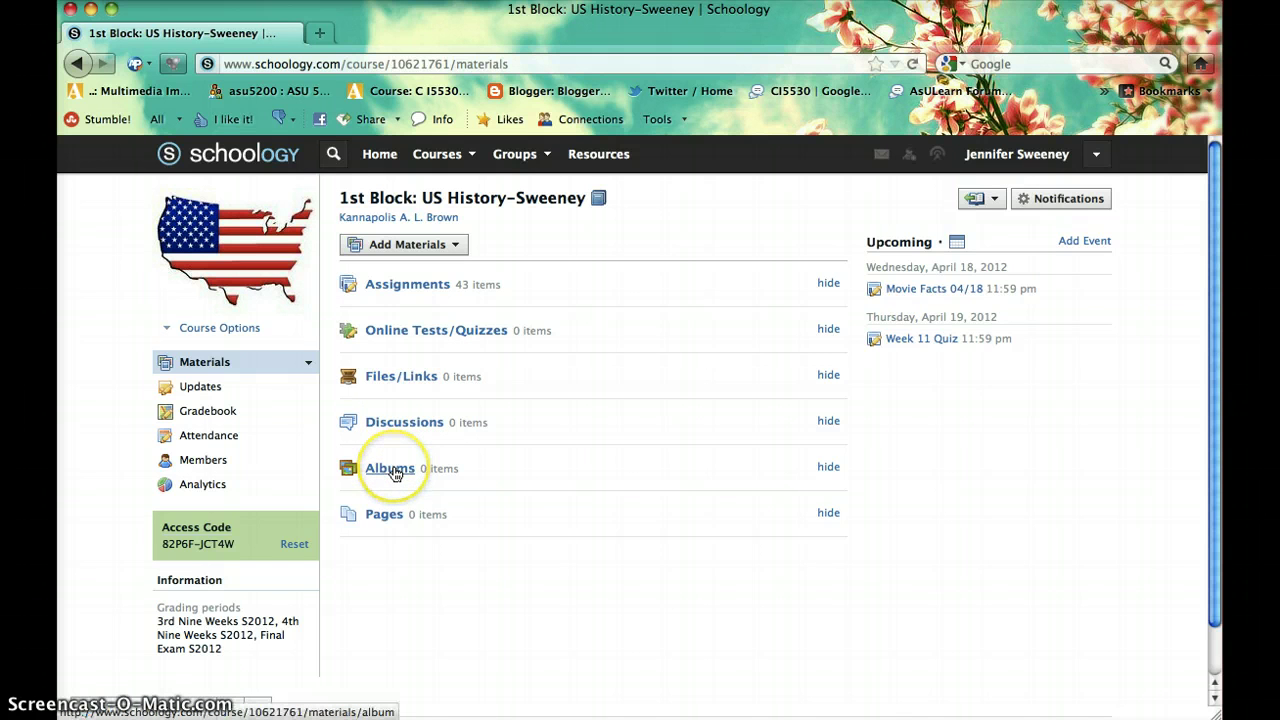
{"action": "left_click", "coordinate": [414, 288]}
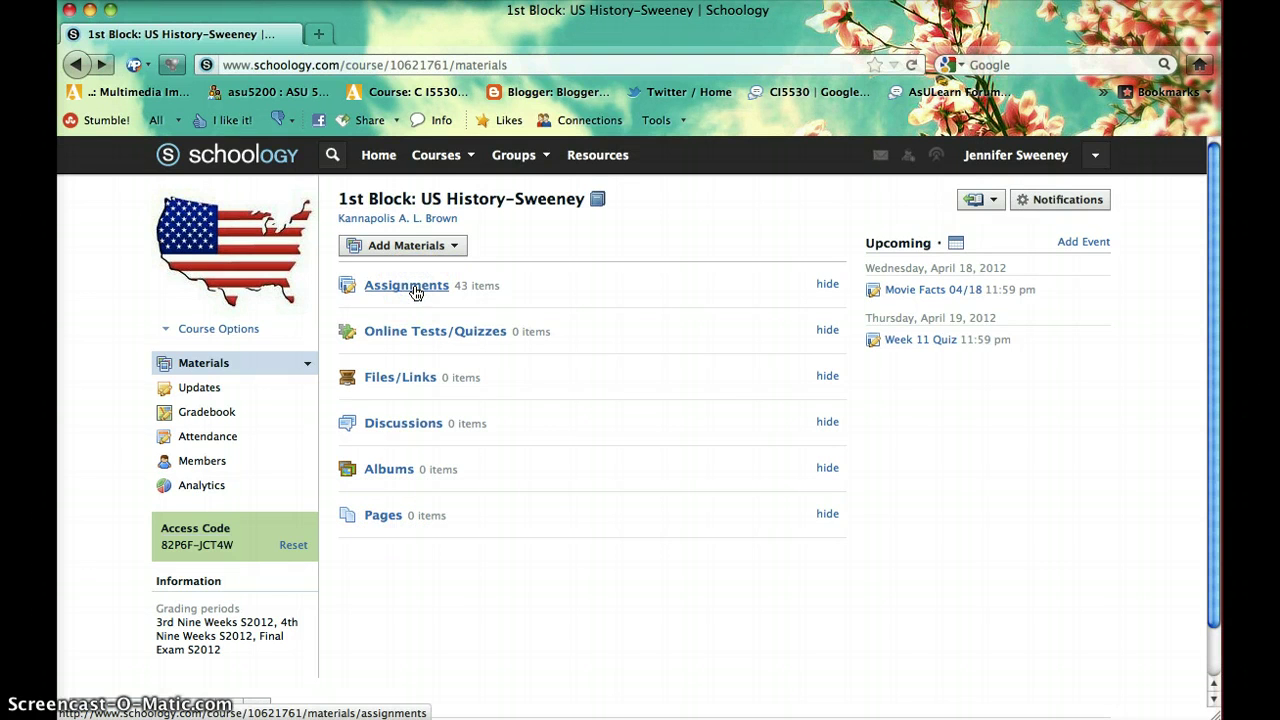
{"action": "left_click", "coordinate": [414, 288]}
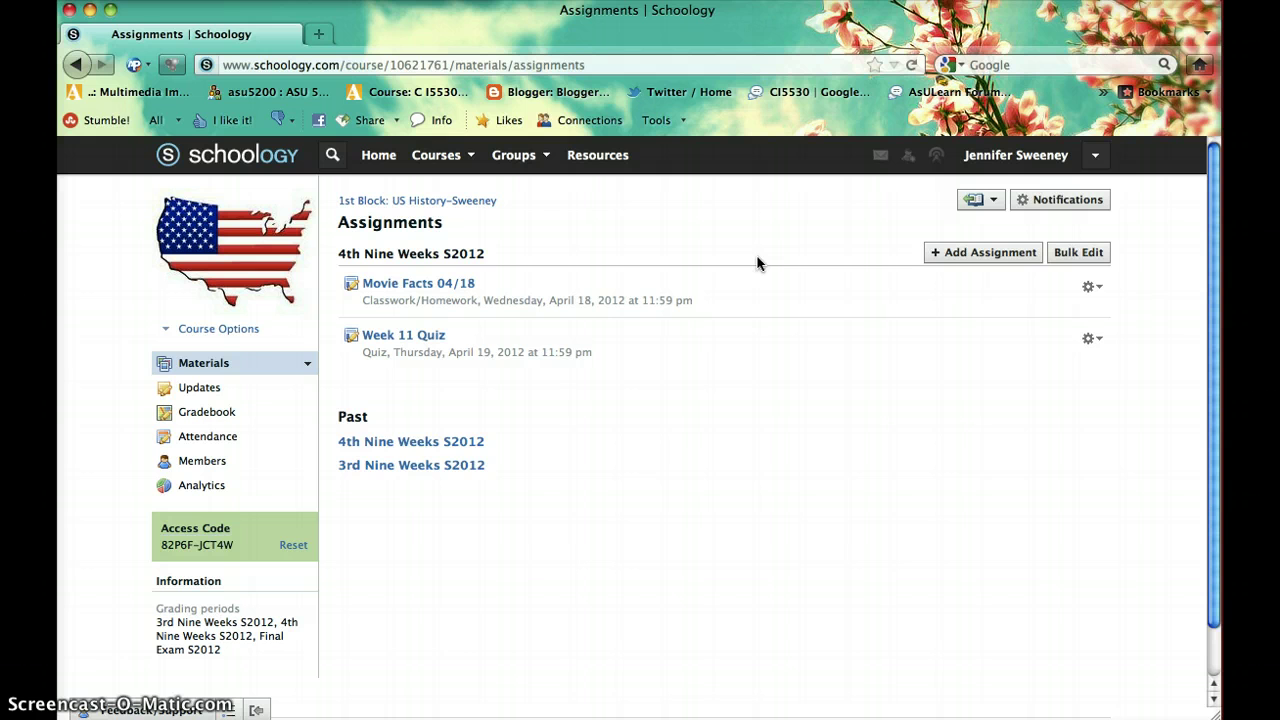
Step: Expand the past 4th Nine Weeks S2012 assignments and open the 1920's Project
{"action": "left_click", "coordinate": [430, 442]}
{"action": "scroll", "coordinate": [610, 425], "scroll_direction": "down", "scroll_amount": 1}
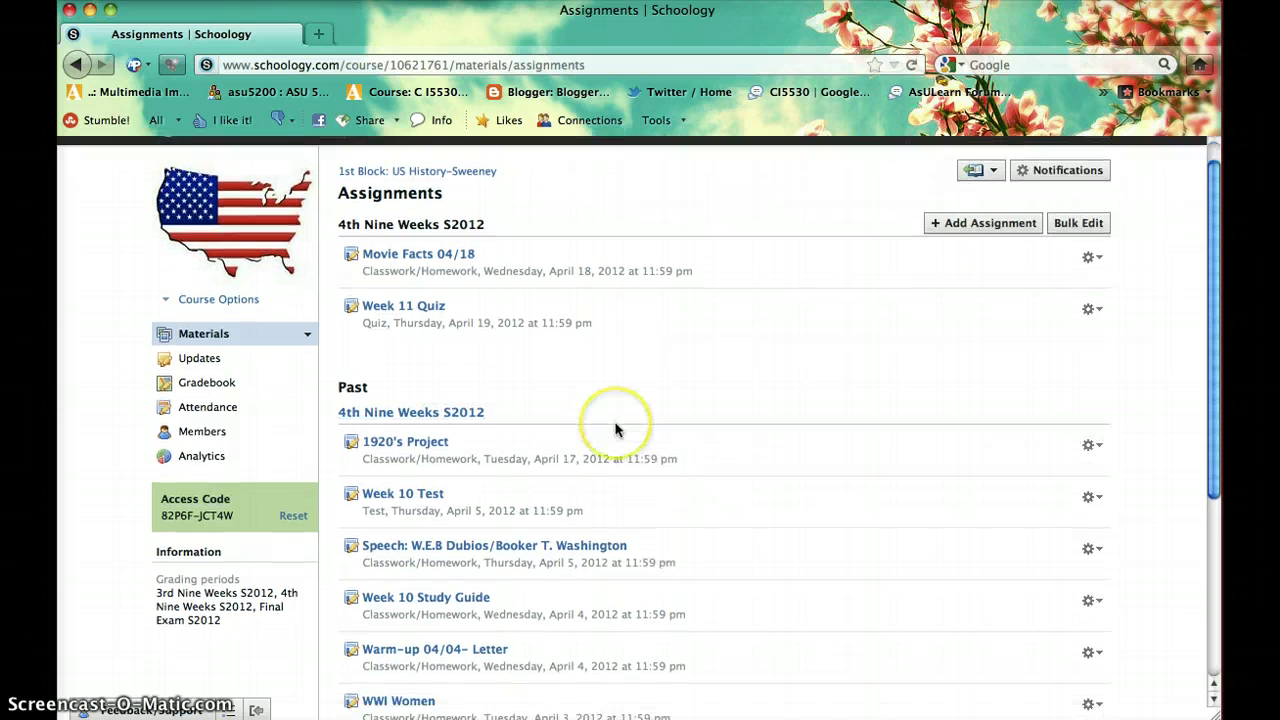
{"action": "left_click", "coordinate": [436, 445]}
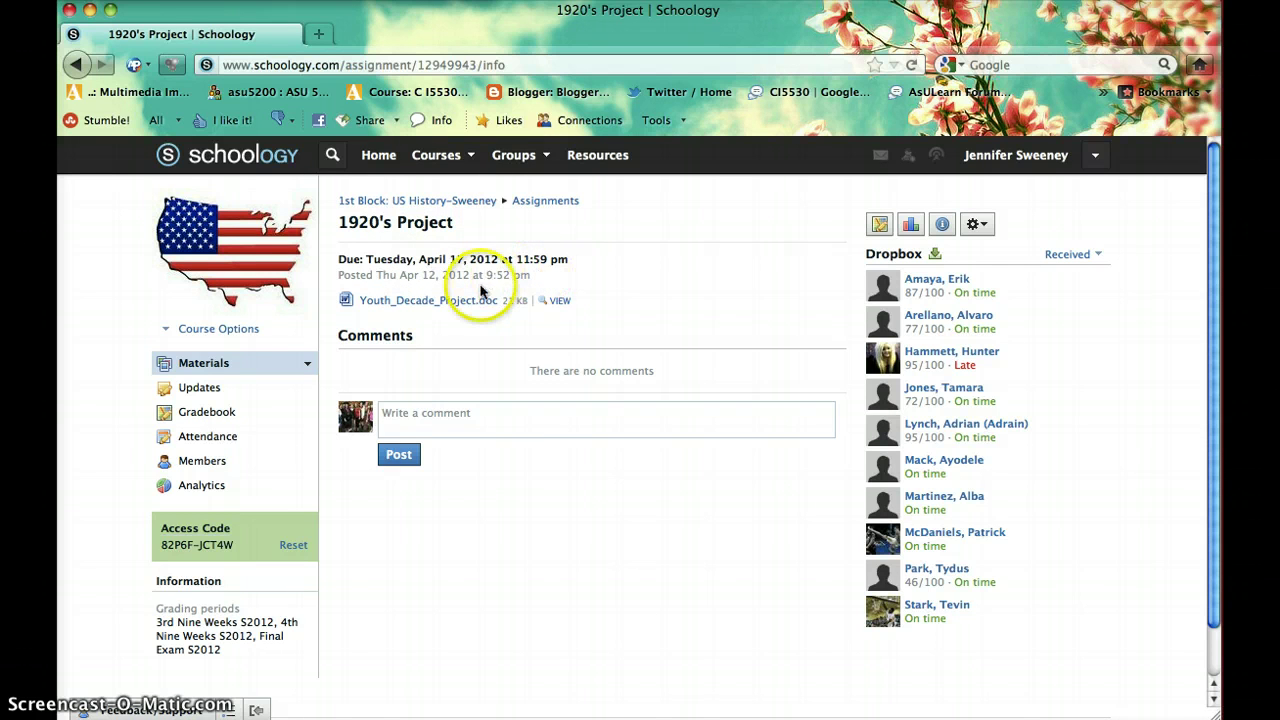
Step: View the attached Youth_Decade_Project.doc instructions of the 1920's Project and close the document
{"action": "left_click", "coordinate": [561, 301]}
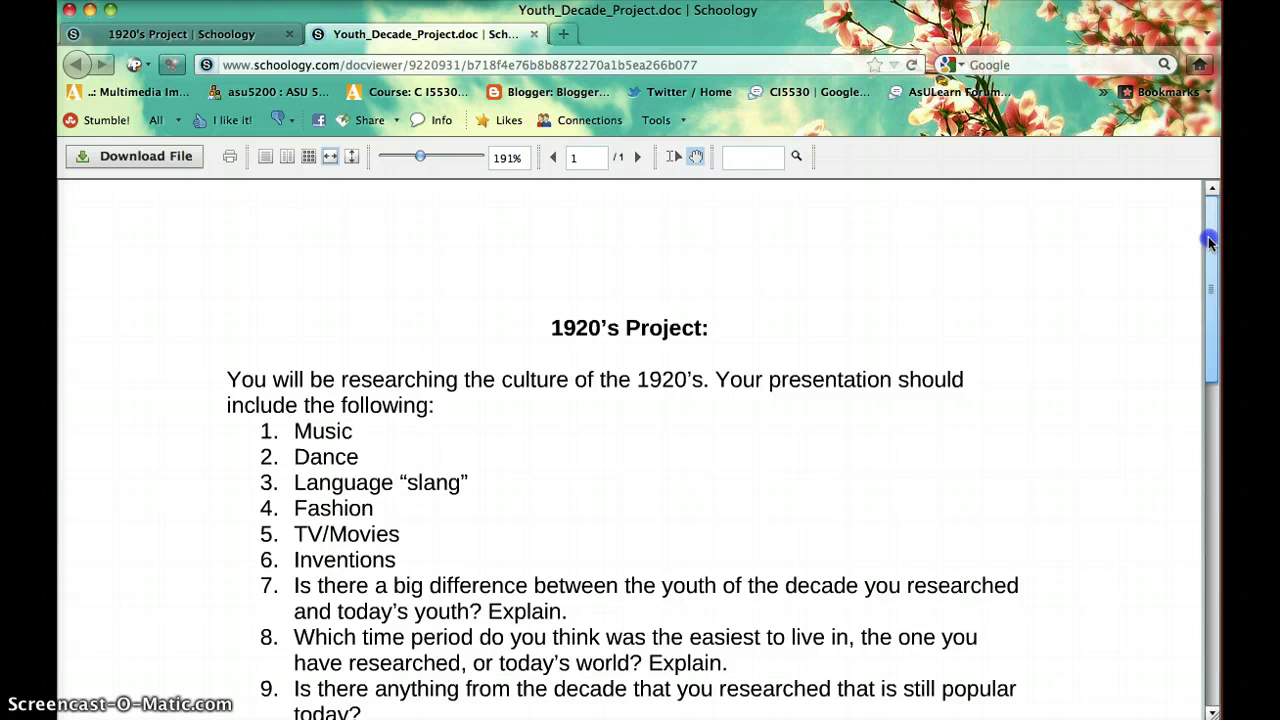
{"action": "left_click_drag", "start_coordinate": [1211, 248], "coordinate": [153, 162]}
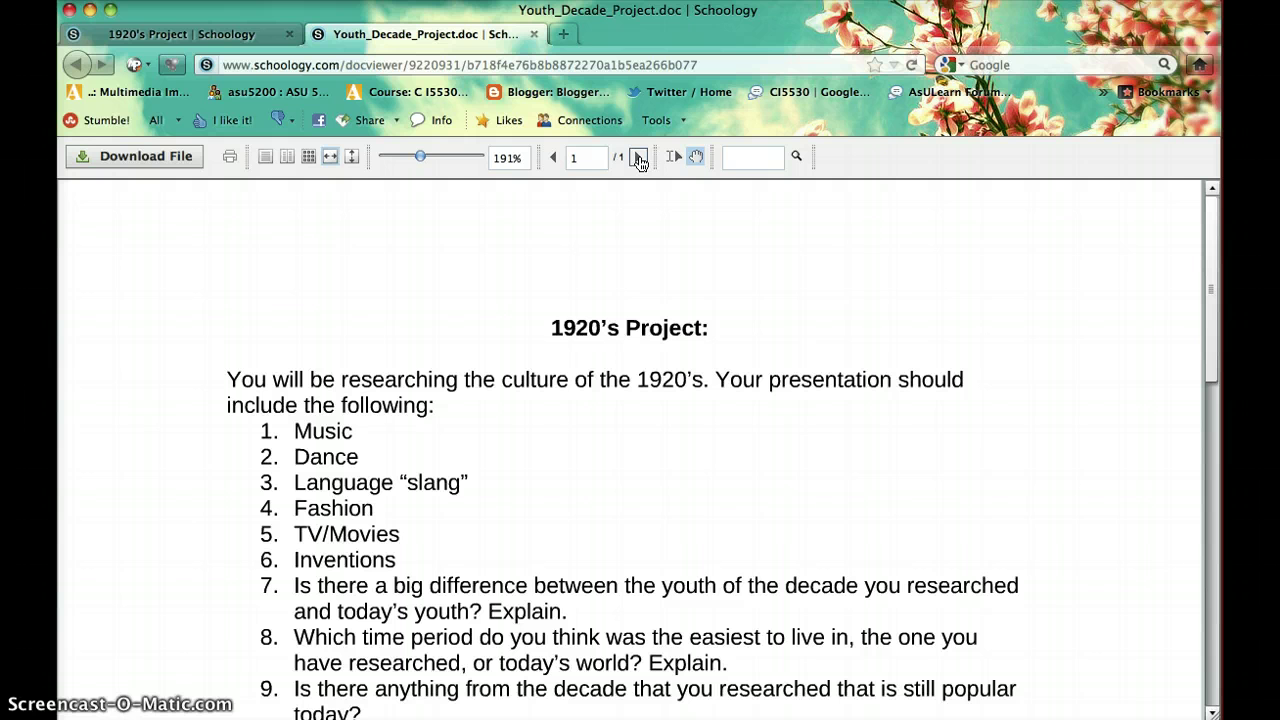
{"action": "left_click", "coordinate": [534, 35]}
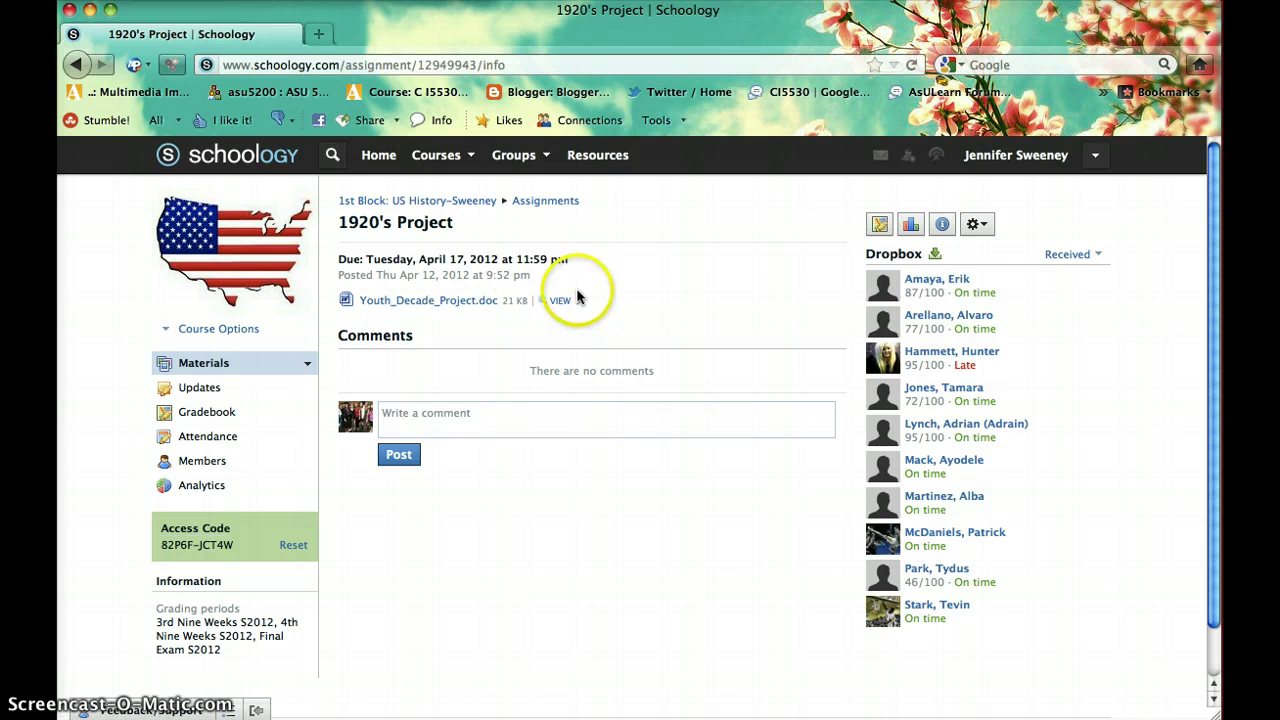
Step: Open the late dropbox submission 1920s.odp and look through its slides
{"action": "left_click", "coordinate": [888, 368]}
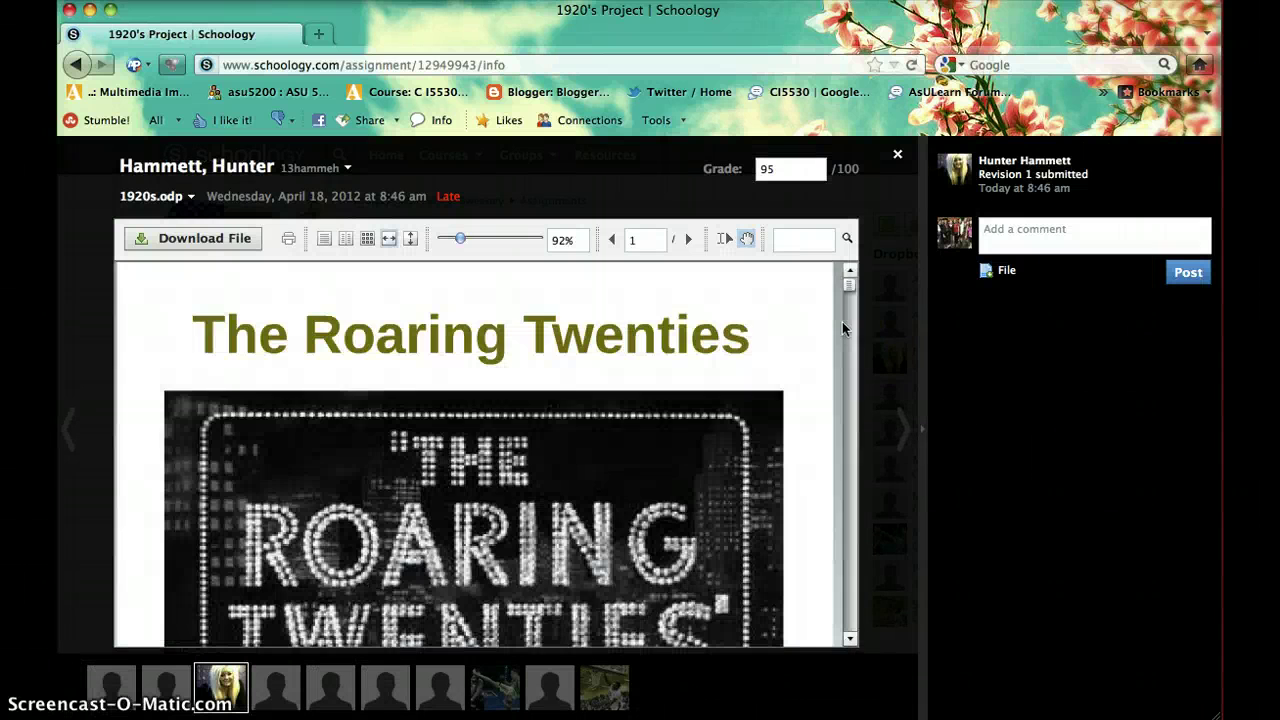
{"action": "left_click", "coordinate": [849, 286]}
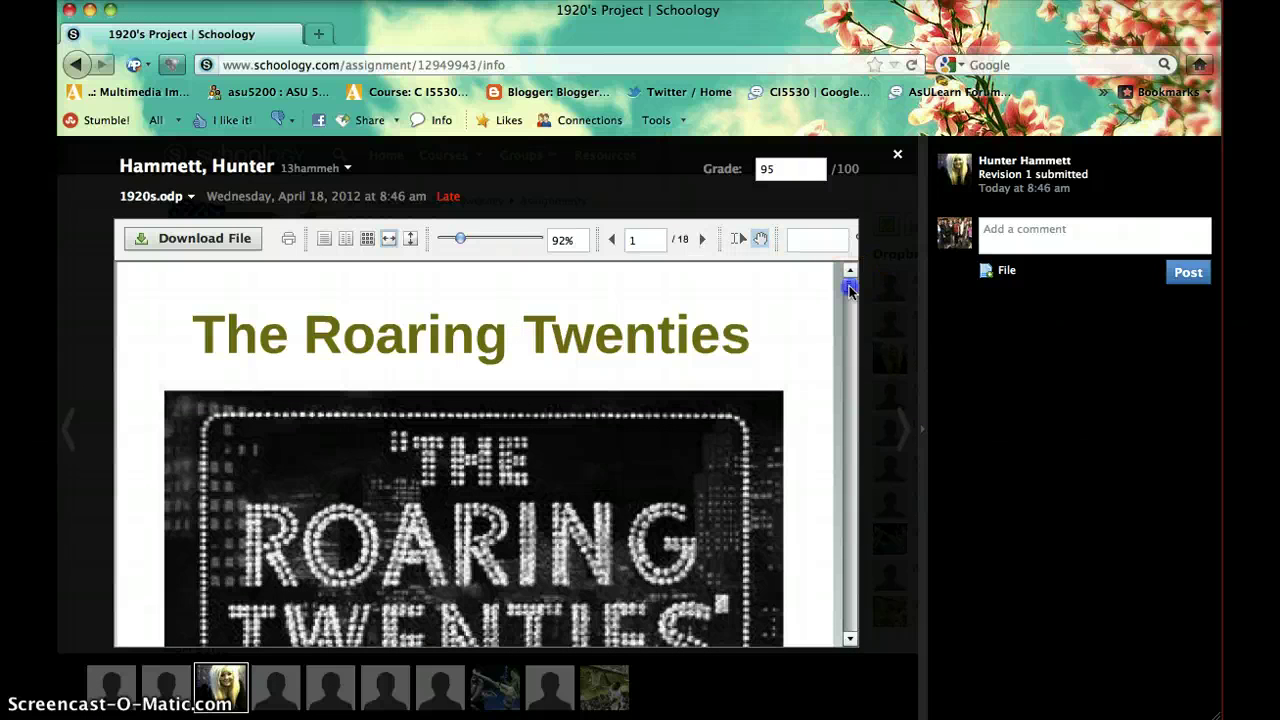
{"action": "mouse_move", "coordinate": [849, 286]}
{"action": "left_mouse_down"}
{"action": "mouse_move", "coordinate": [855, 395]}
{"action": "mouse_move", "coordinate": [849, 277]}
{"action": "left_mouse_up"}
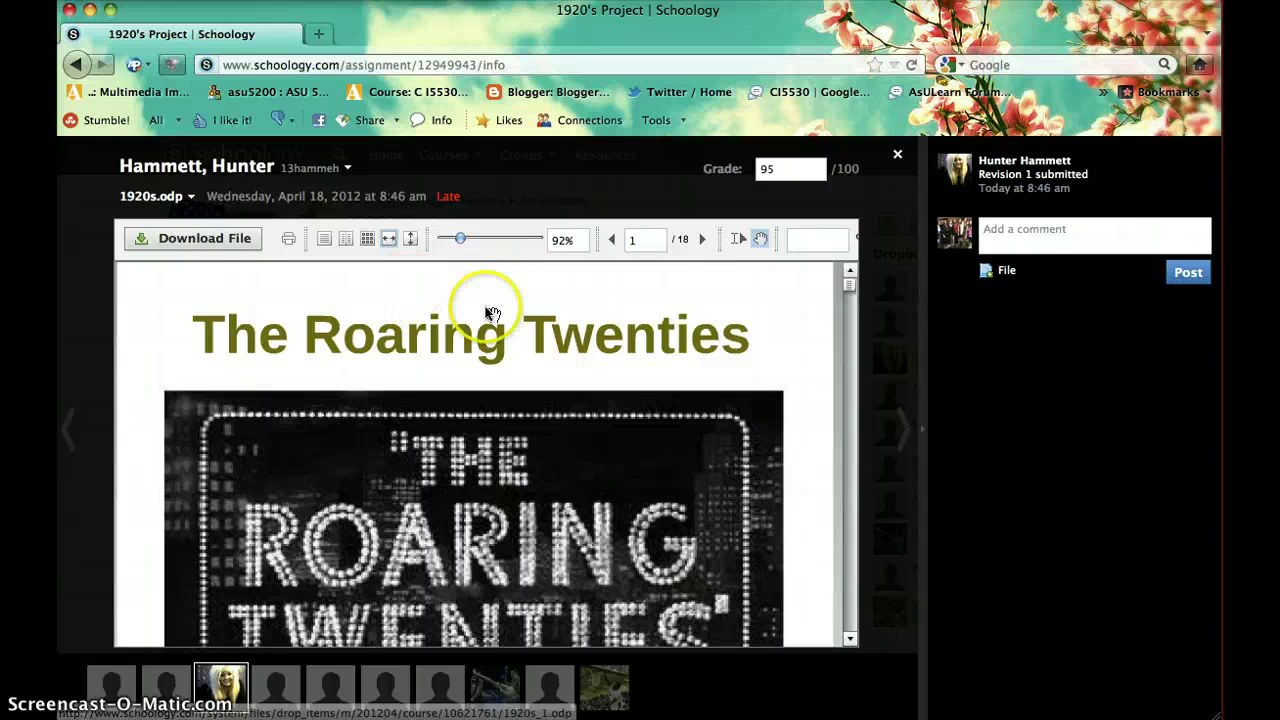
Step: Submit the 95 grade with its existing feedback comment for the late submission, and close the submission view
{"action": "left_click", "coordinate": [782, 170]}
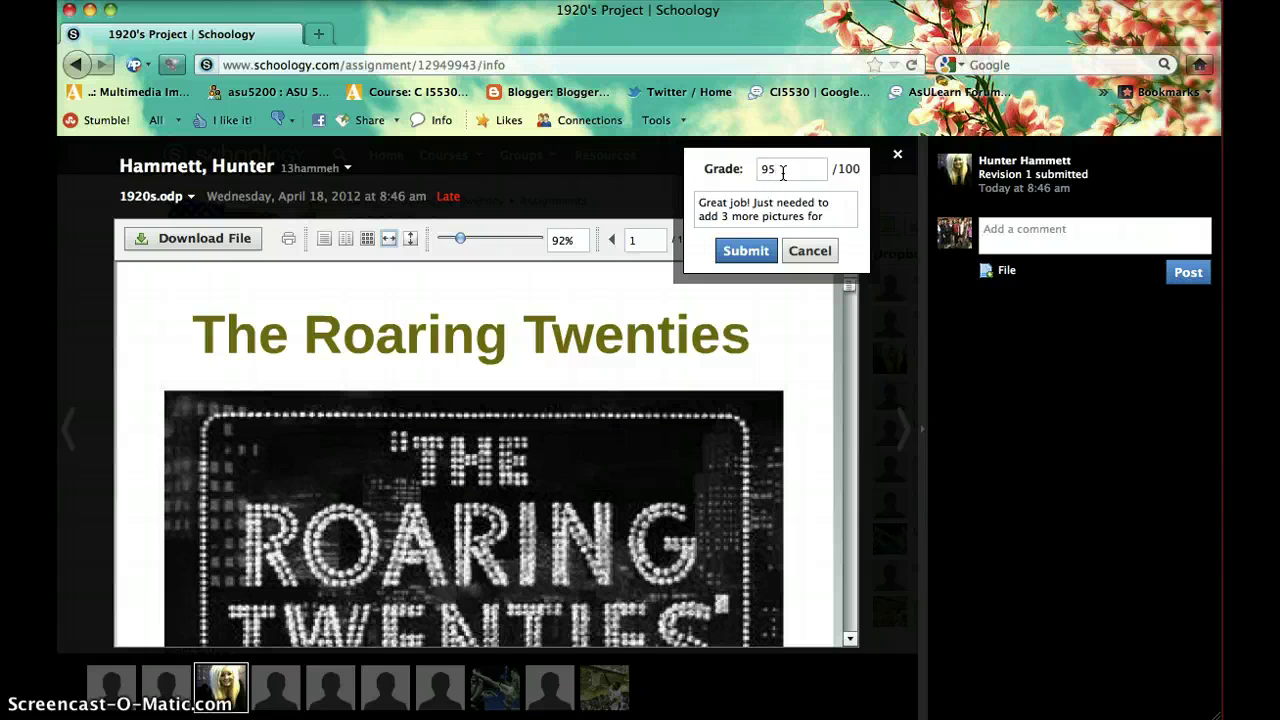
{"action": "left_click", "coordinate": [745, 250]}
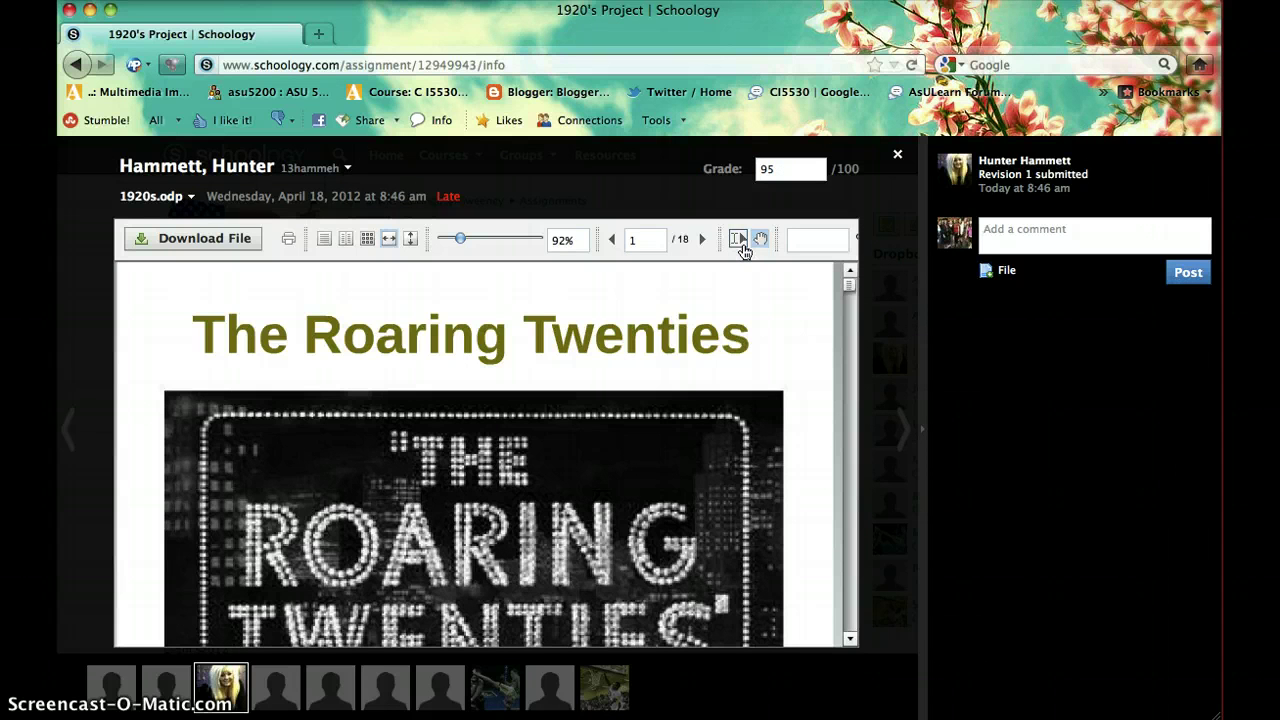
{"action": "left_click", "coordinate": [760, 238]}
{"action": "left_click", "coordinate": [1005, 230]}
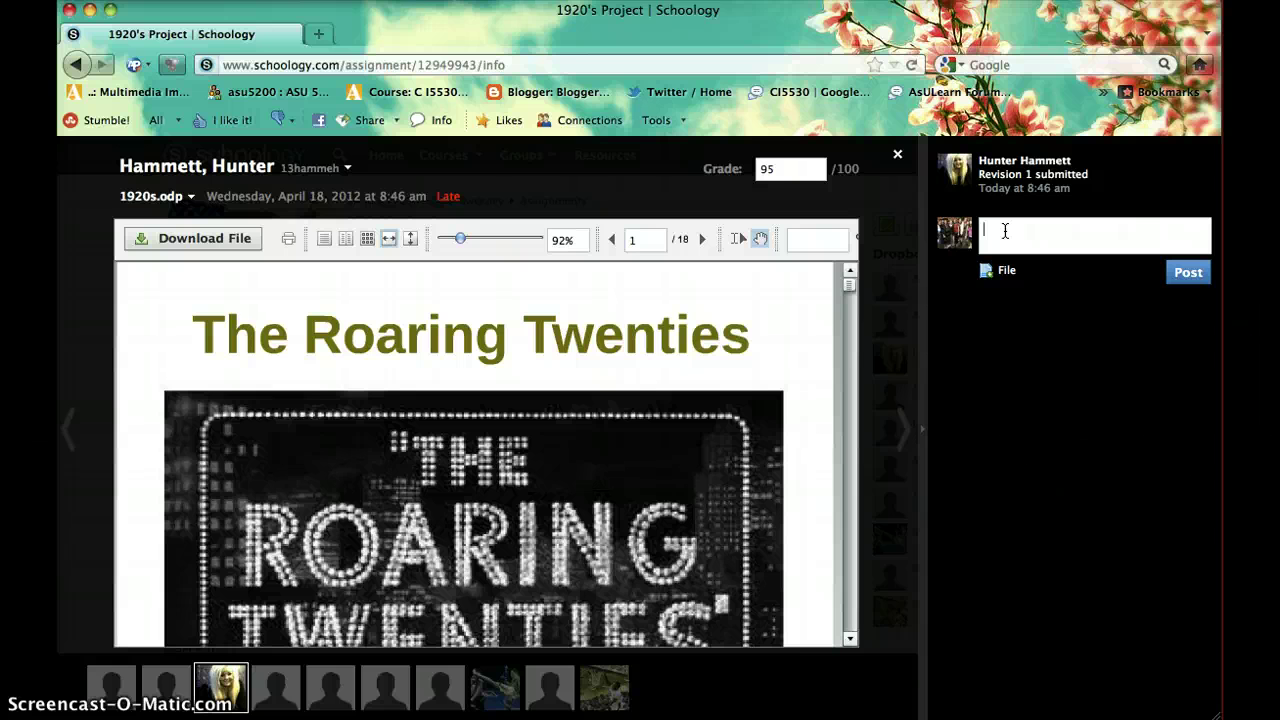
{"action": "left_click", "coordinate": [898, 156]}
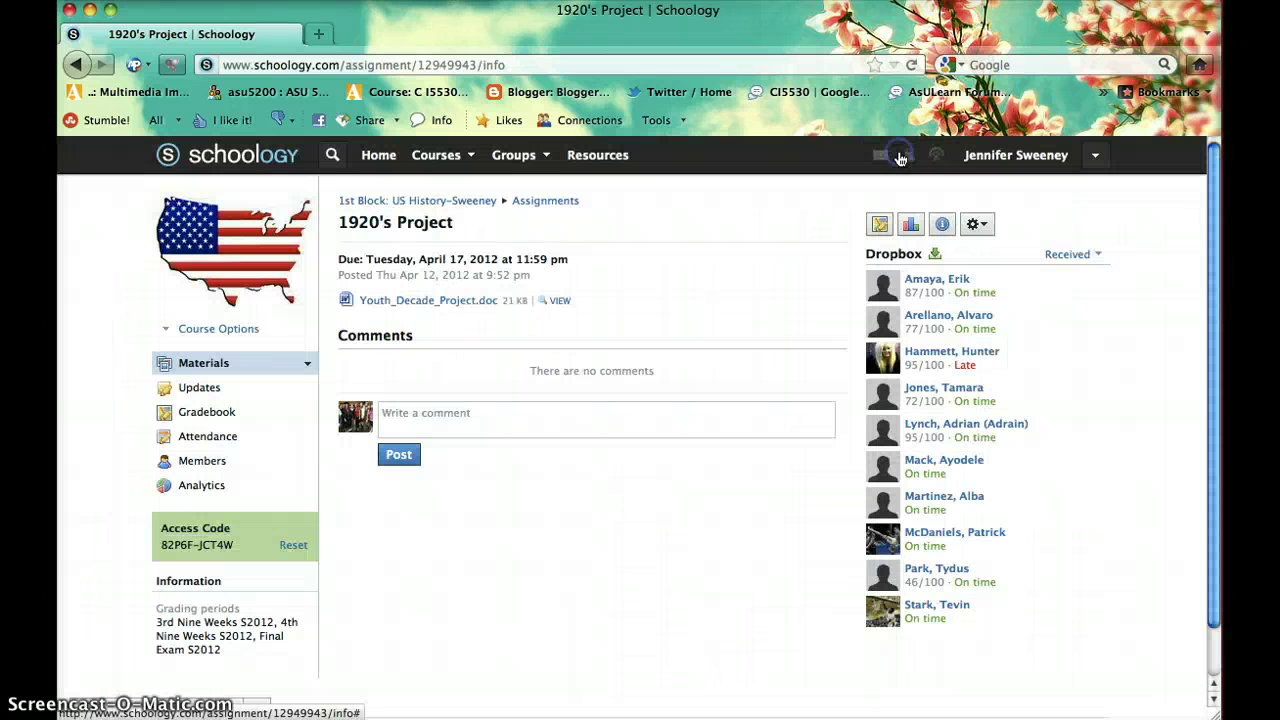
Step: Filter the 1920's Project dropbox by On time, Late and Not submitted in turn, and set it back to Received
{"action": "left_click", "coordinate": [1099, 255]}
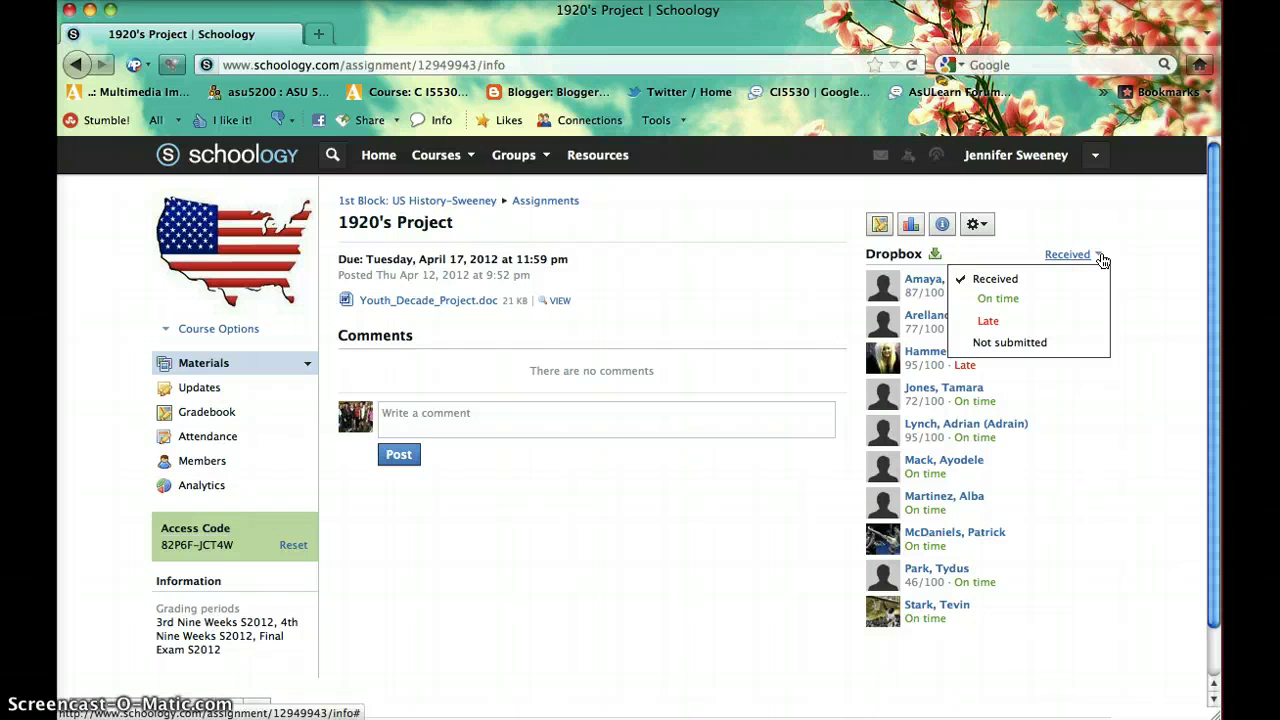
{"action": "left_click", "coordinate": [1030, 299]}
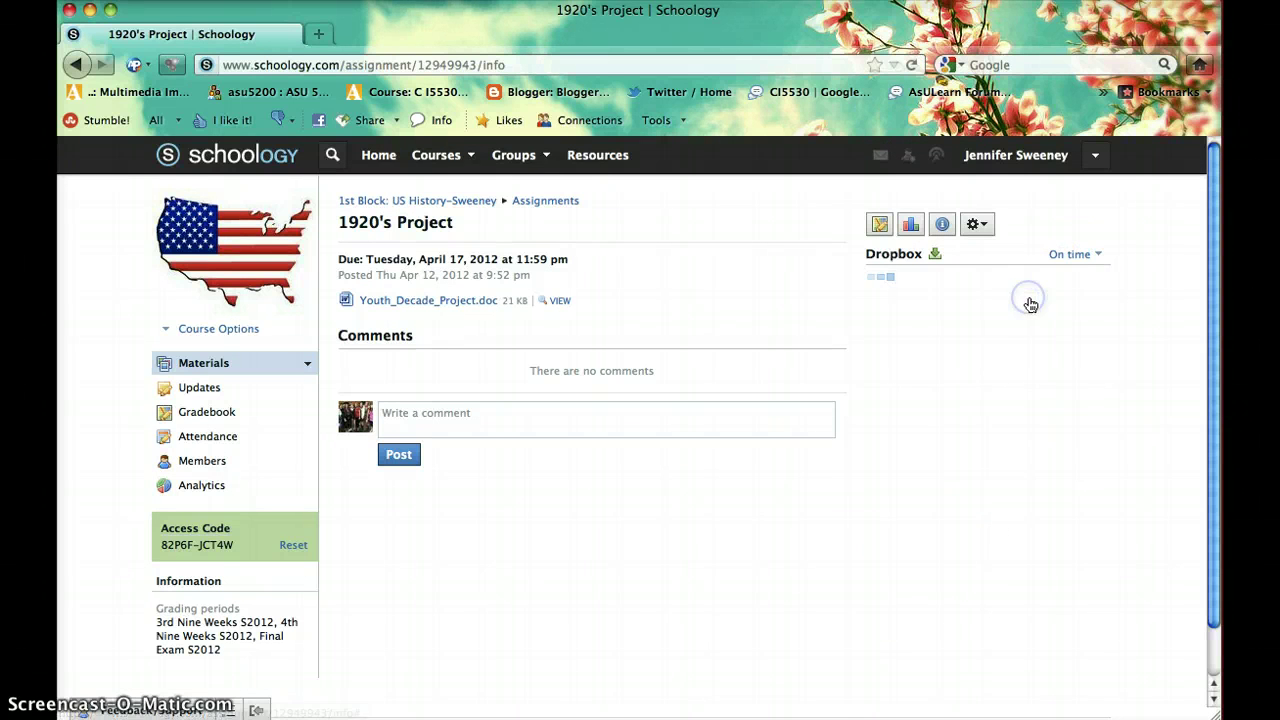
{"action": "left_click", "coordinate": [1097, 254]}
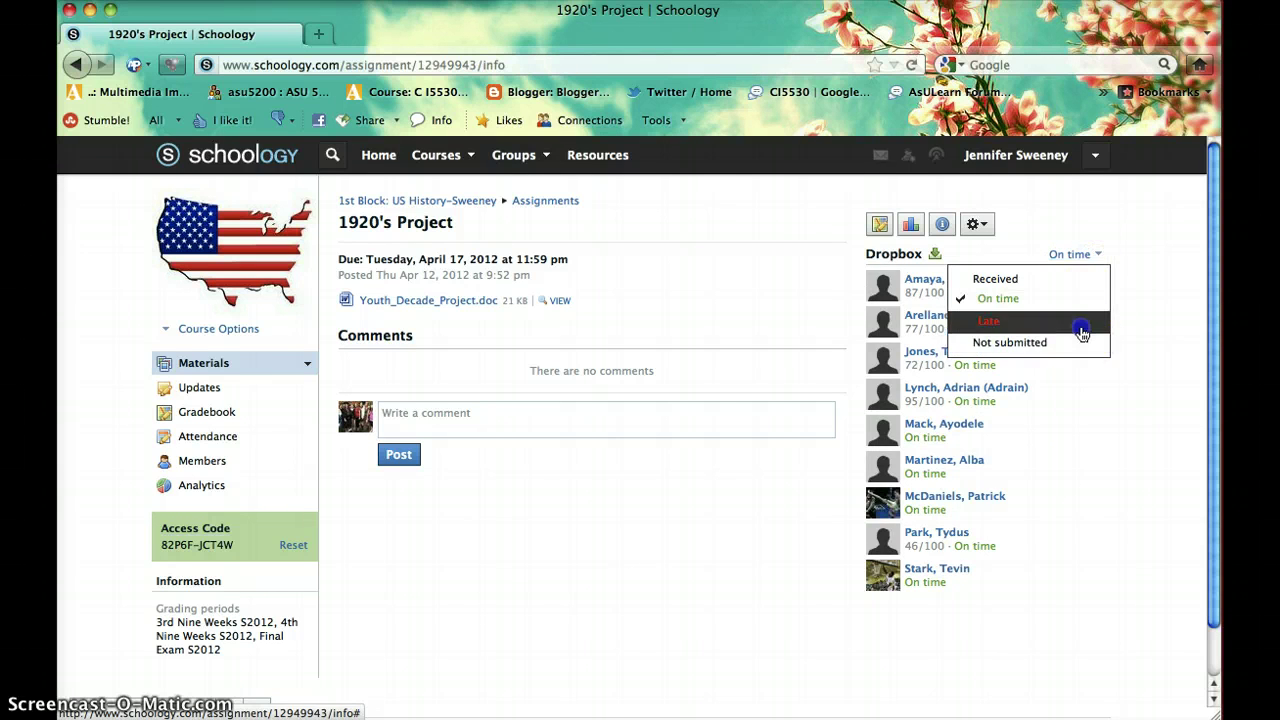
{"action": "left_click", "coordinate": [1082, 322]}
{"action": "left_click", "coordinate": [1090, 252]}
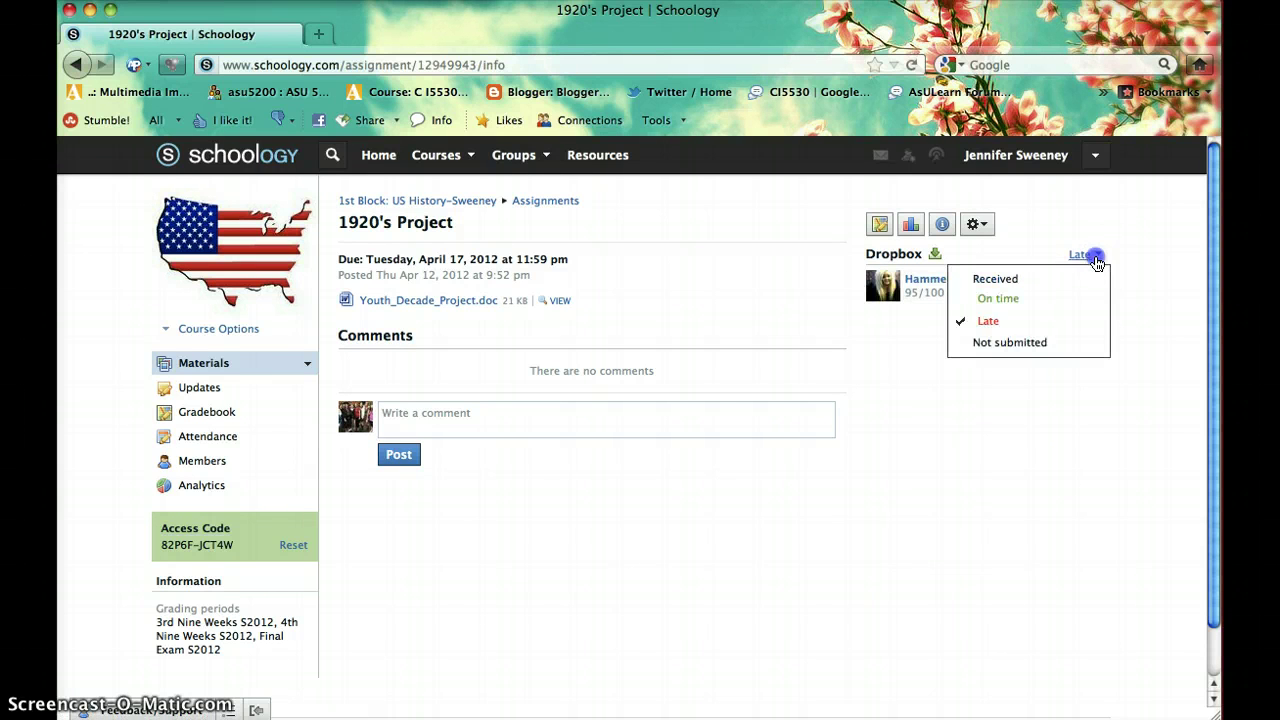
{"action": "left_click", "coordinate": [1078, 340]}
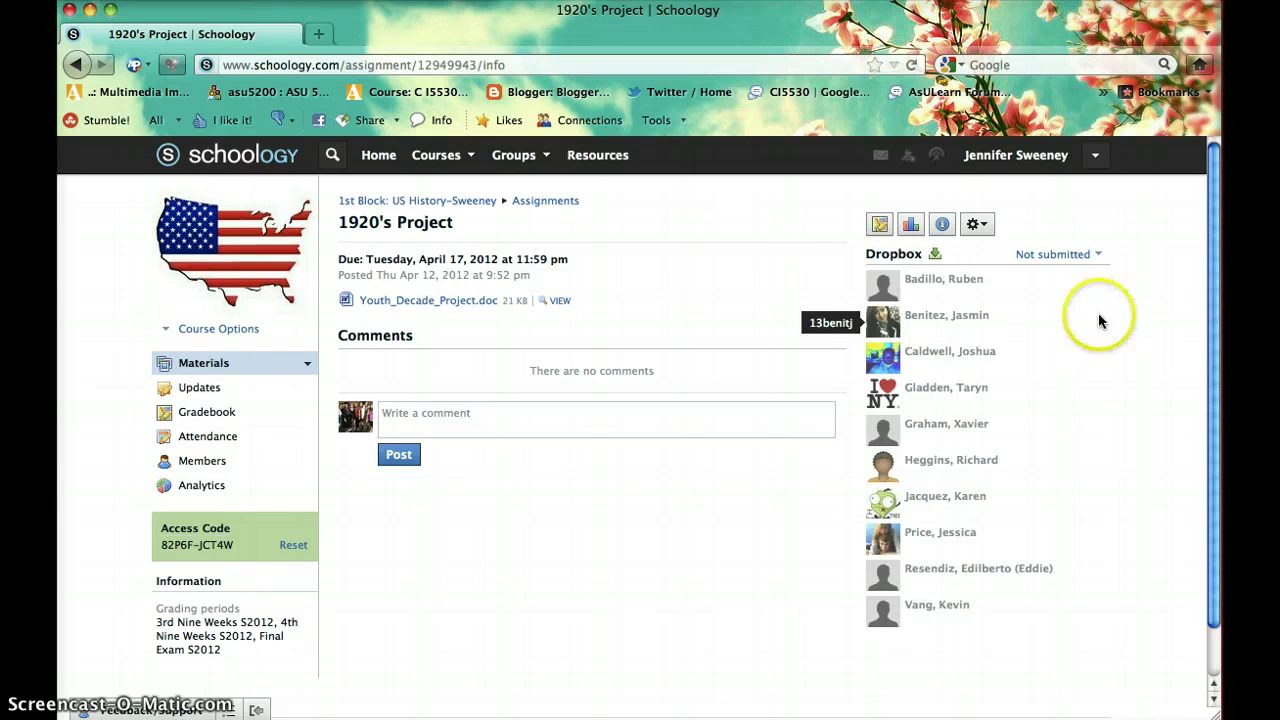
{"action": "left_click", "coordinate": [1092, 253]}
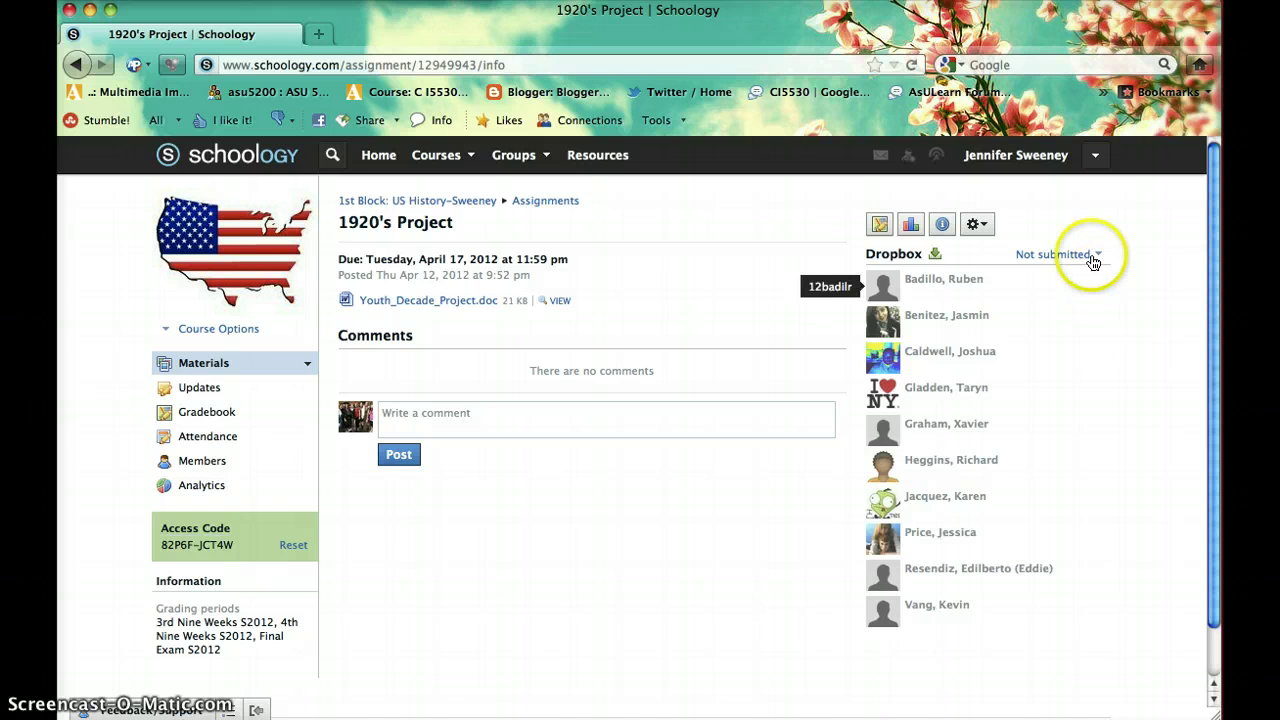
{"action": "left_click", "coordinate": [1071, 279]}
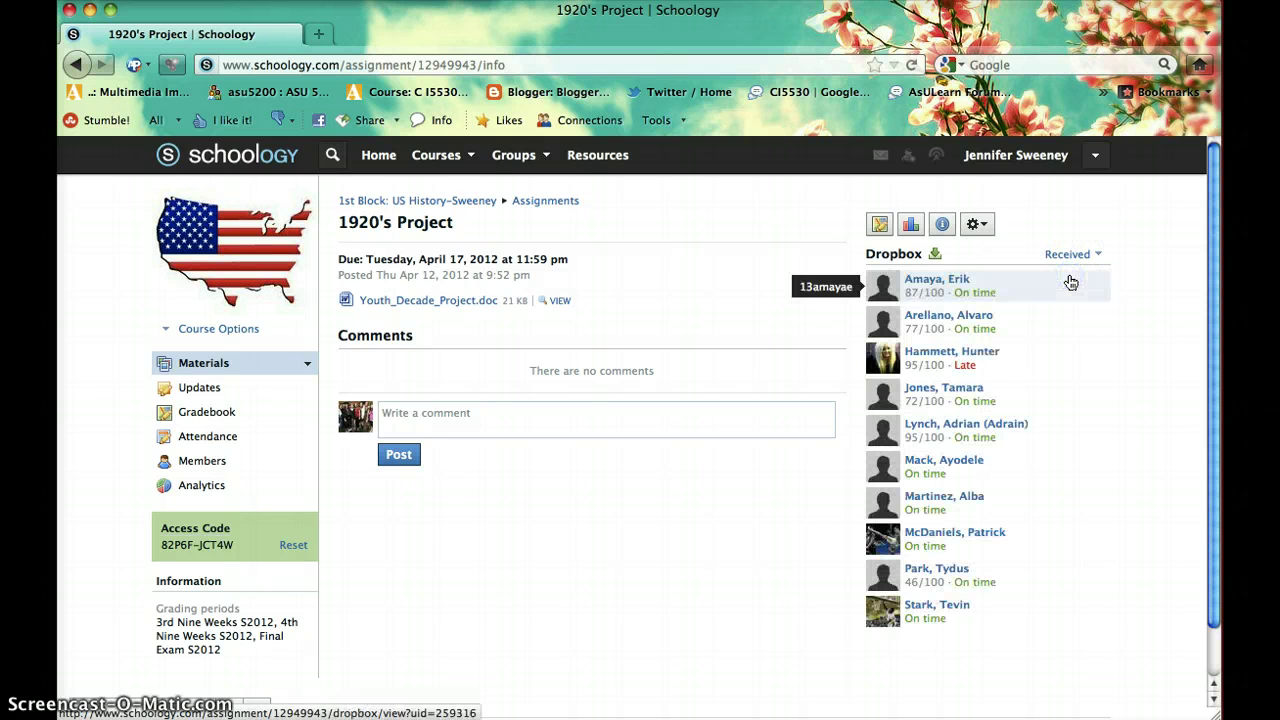